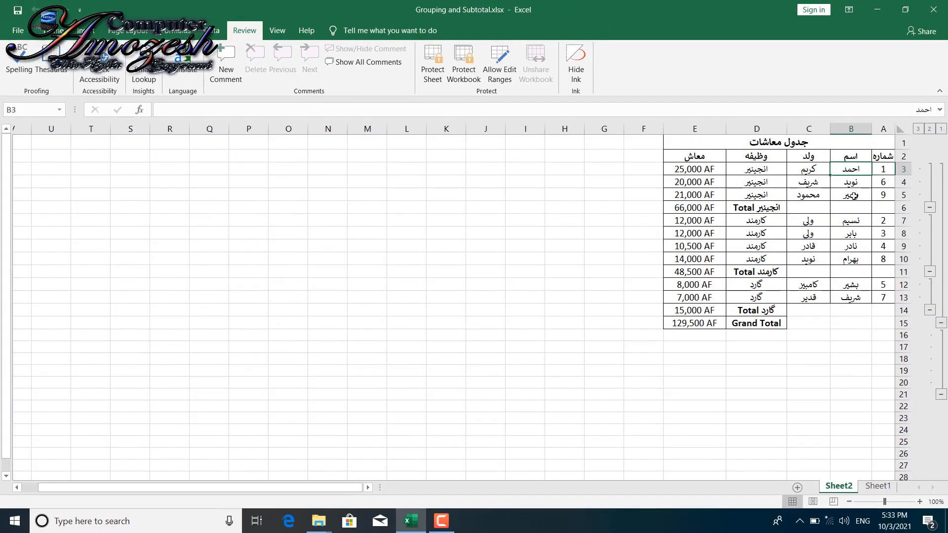
# - Insert a comment on cell B5 and replace the author name in its heading with "کاستن معاش"
pyautogui.click(854, 196)
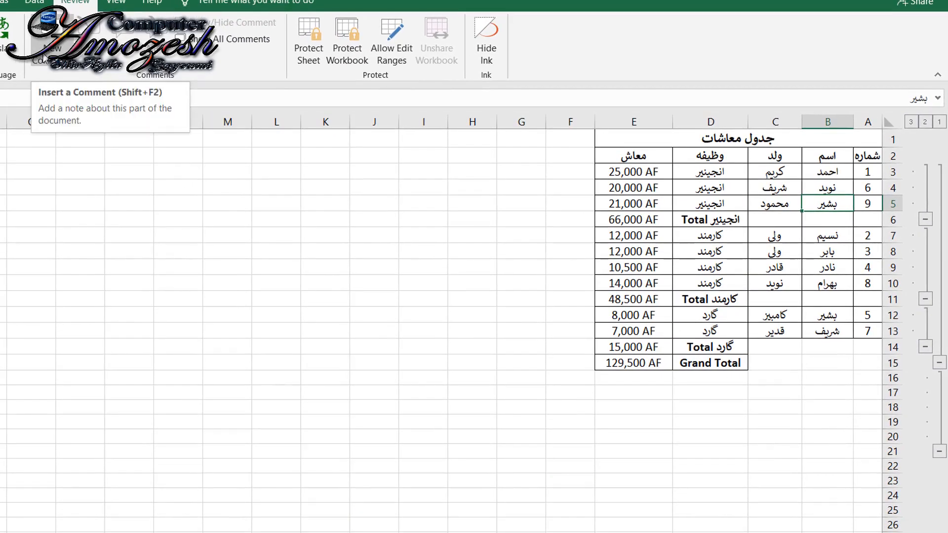
pyautogui.click(43, 58)
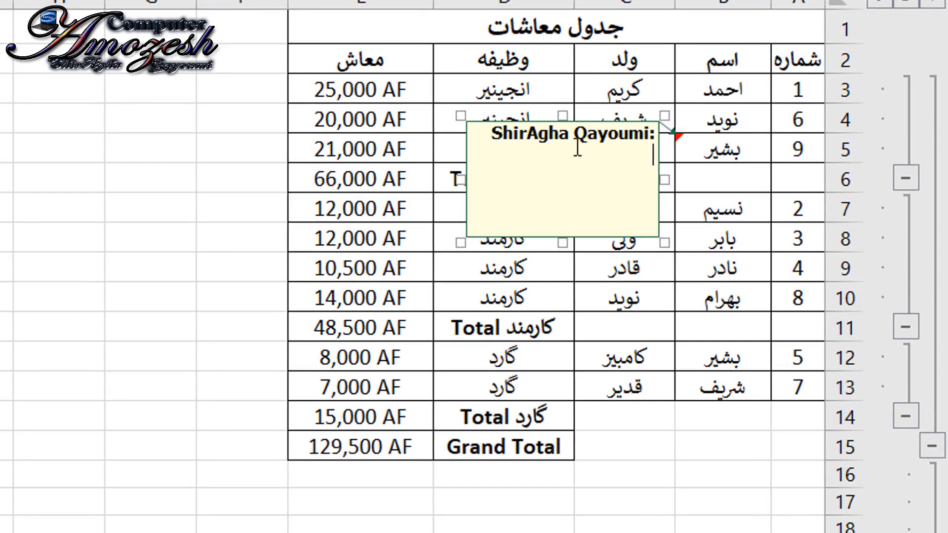
pyautogui.moveTo(497, 140); pyautogui.dragTo(649, 136)
pyautogui.write('C:')
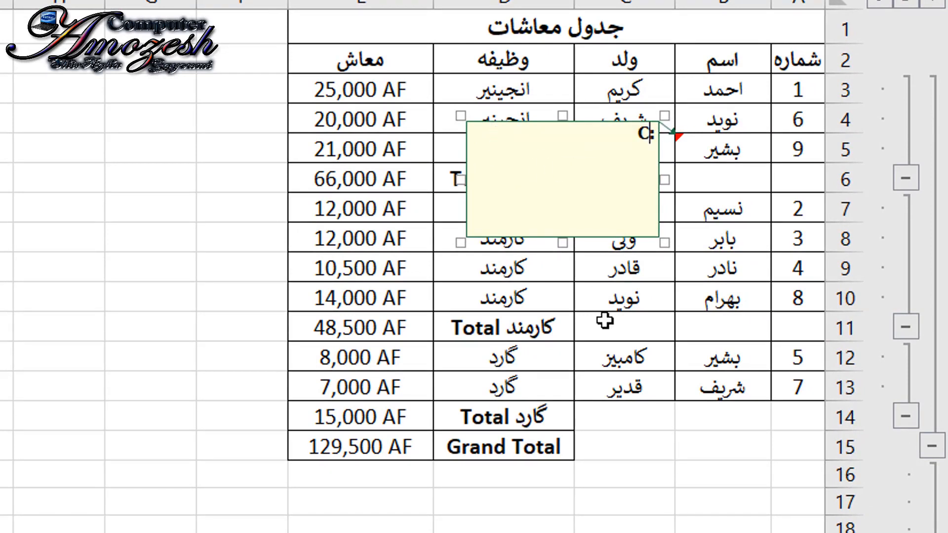
pyautogui.press('BackSpace')
pyautogui.write('کاستن')
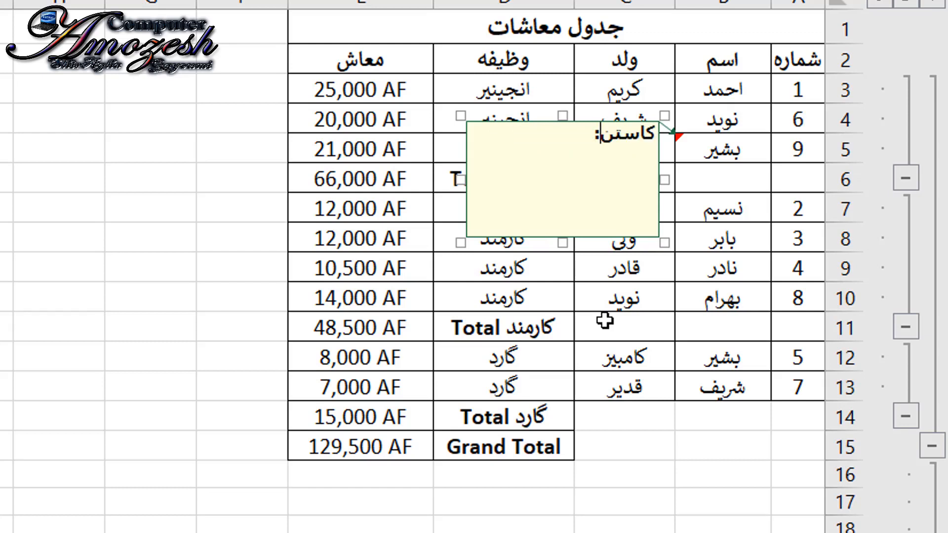
pyautogui.write(' معاش')
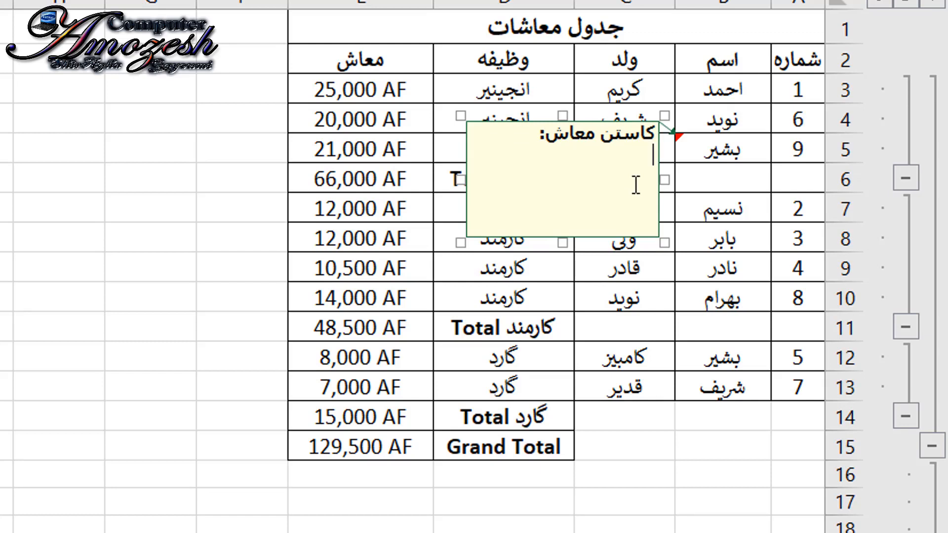
pyautogui.write('بشیر در این ماه حددود ')
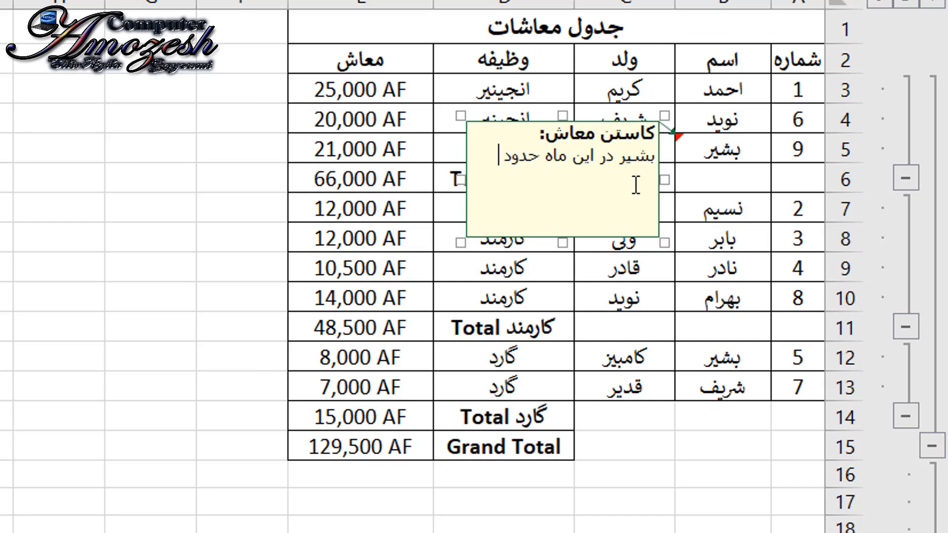
pyautogui.write('3 روز غیر حاضری')
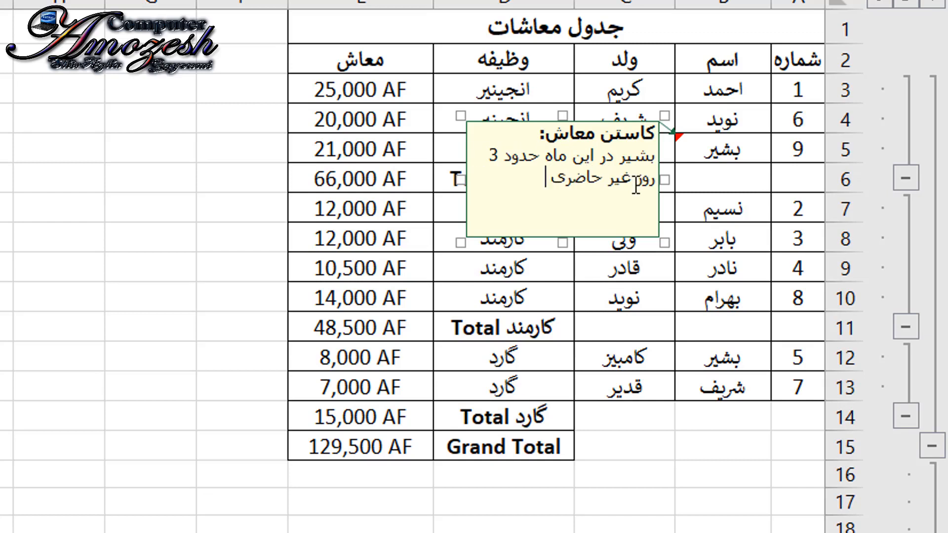
pyautogui.write(' داشته باید')
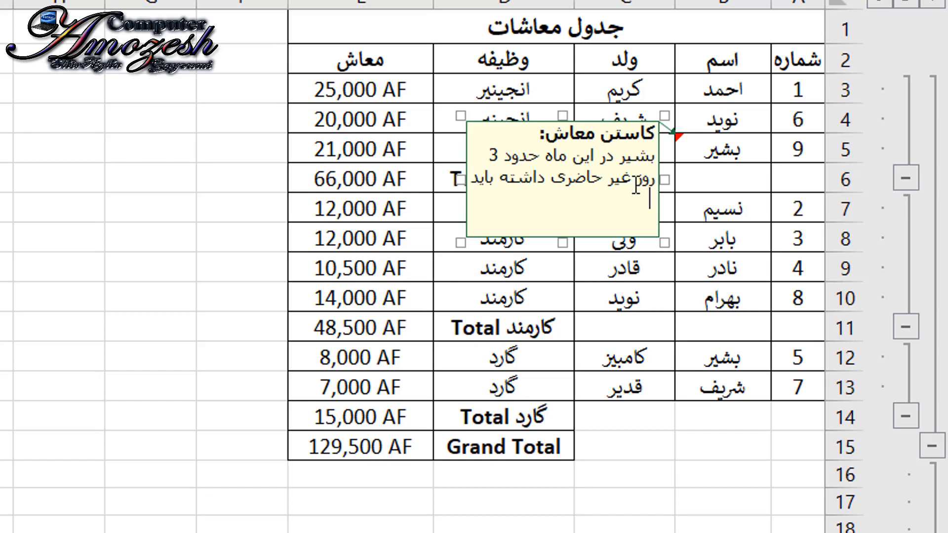
pyautogui.write(' ماعاش ا')
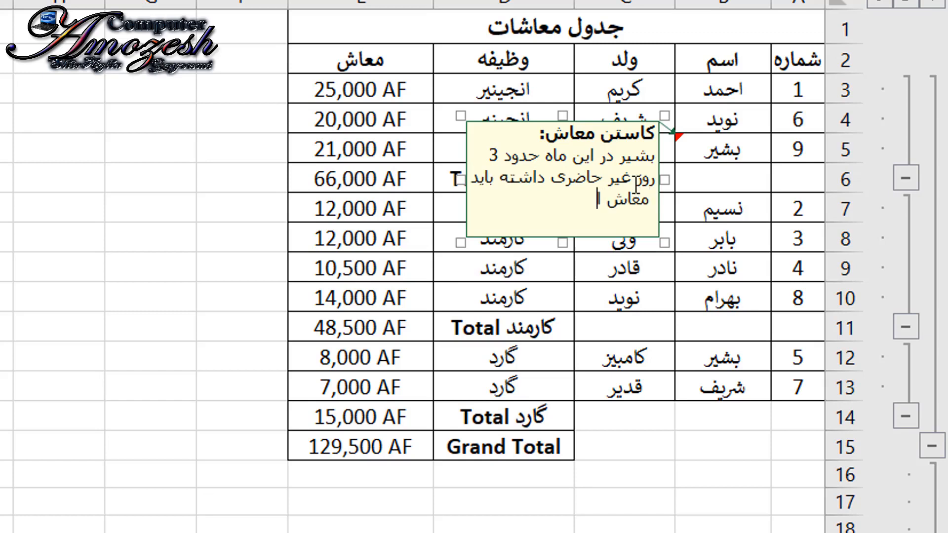
pyautogui.write('ش نظر به ')
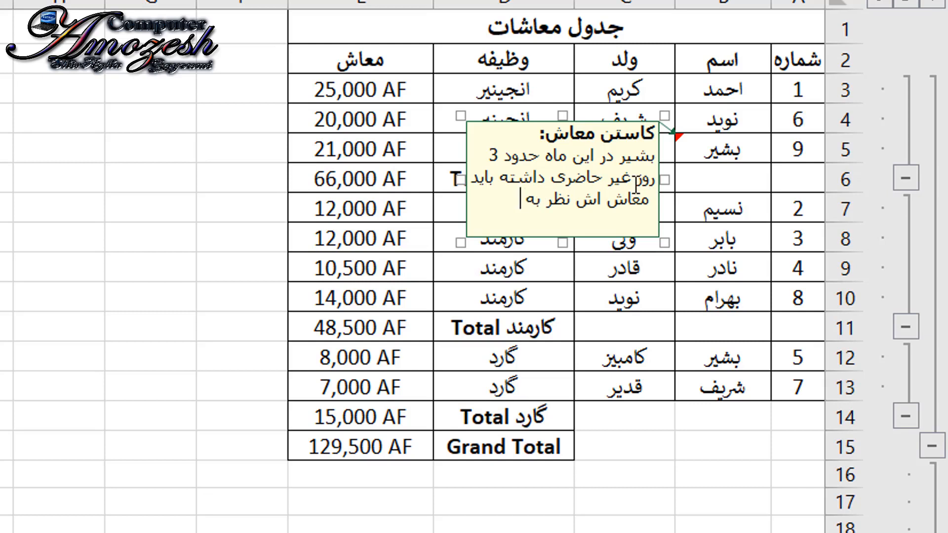
pyautogui.write('سه روز کاسته شود.')
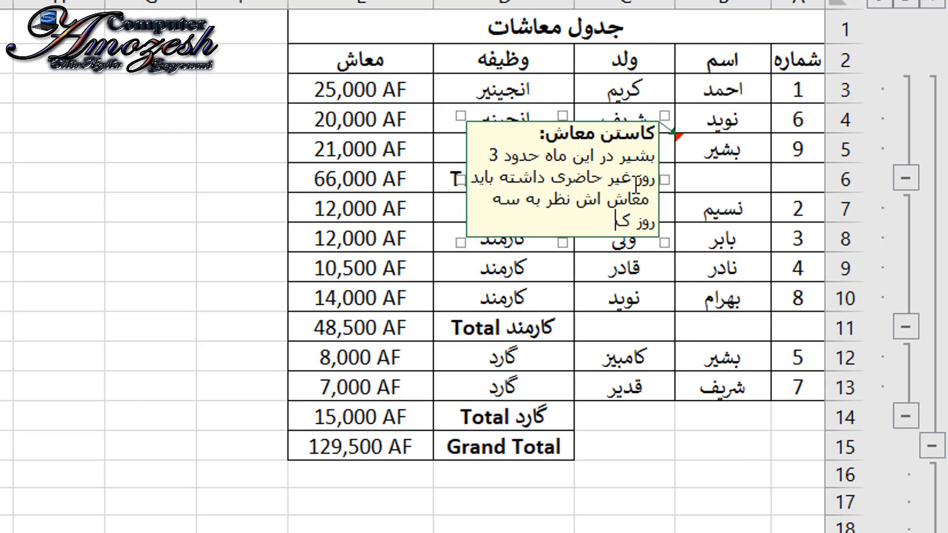
# - In the B5 comment, write the employee's name and "در این ماه حدود 3 روز غیر حاضری داشته باید معاش اش نظر به سه روز کاسته شود."
pyautogui.click(611, 316)
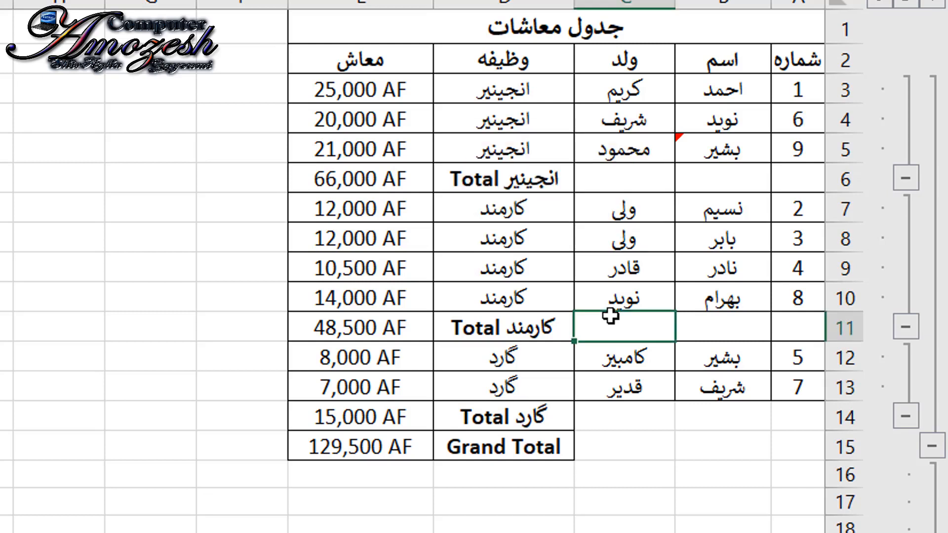
# - Insert a comment on cell B10 and replace the author name in its heading with "افزودن اضافه کاری"
pyautogui.click(731, 302)
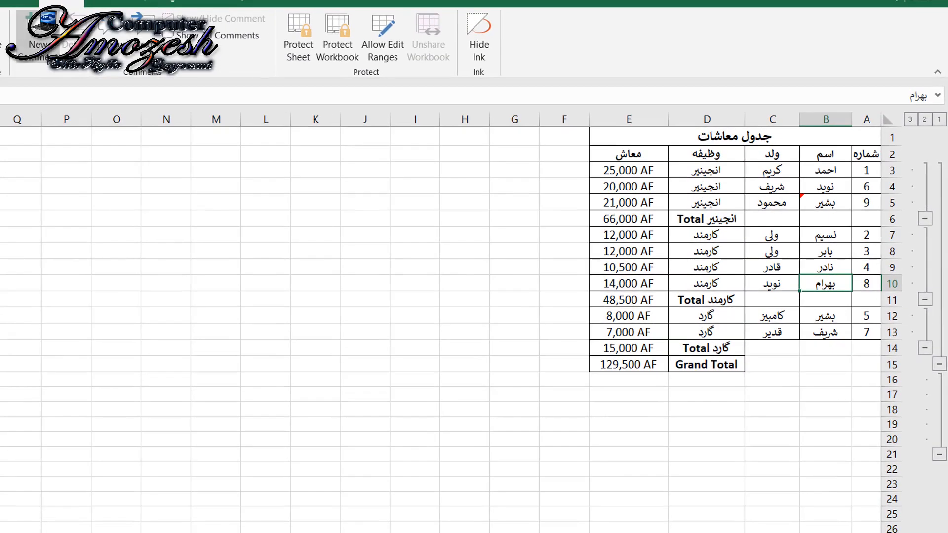
pyautogui.click(38, 34)
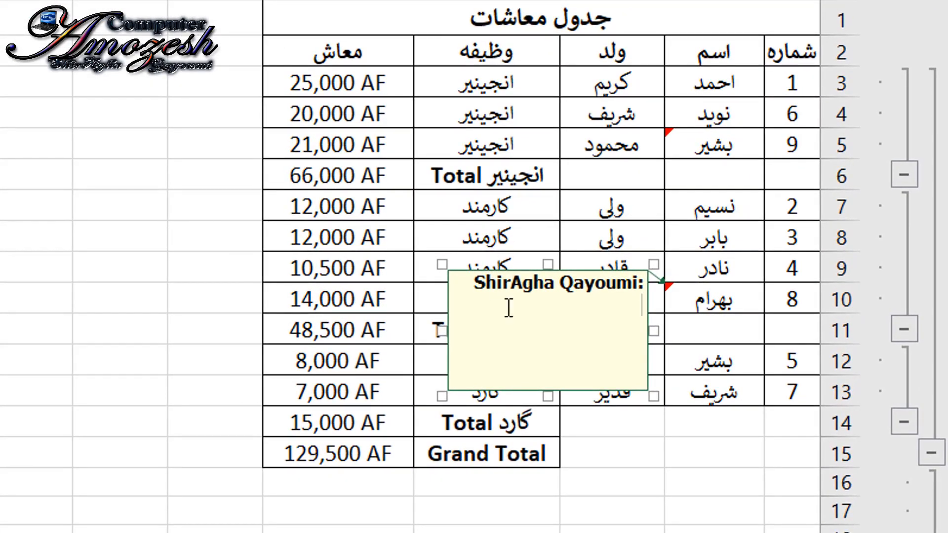
pyautogui.moveTo(475, 284); pyautogui.dragTo(637, 284)
pyautogui.press('BackSpace')
pyautogui.write('ف')
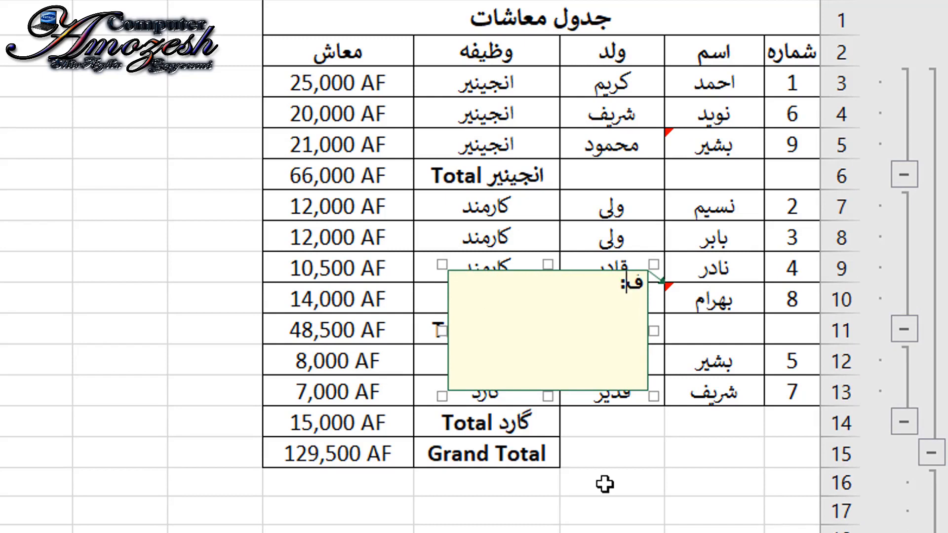
pyautogui.press('BackSpace')
pyautogui.write('افزود')
pyautogui.write('ن اض')
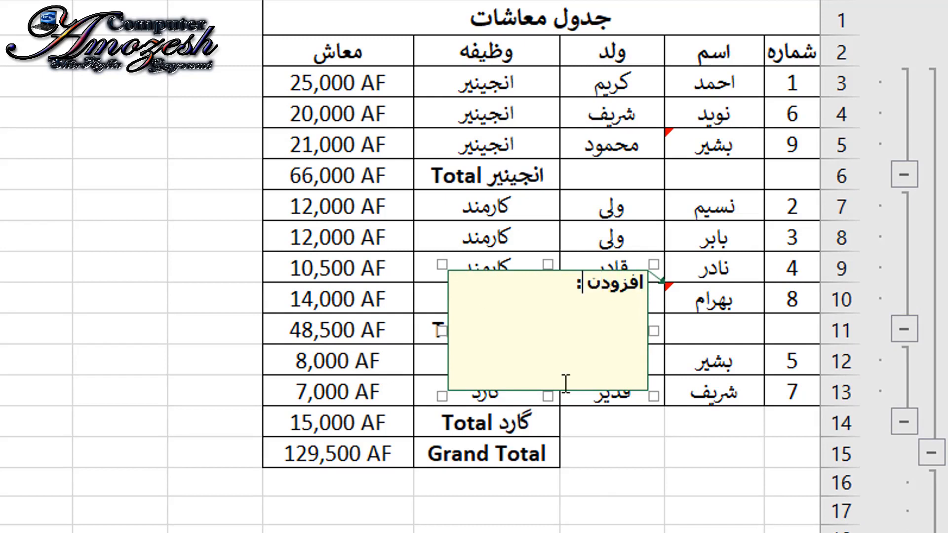
pyautogui.write('افه کاری')
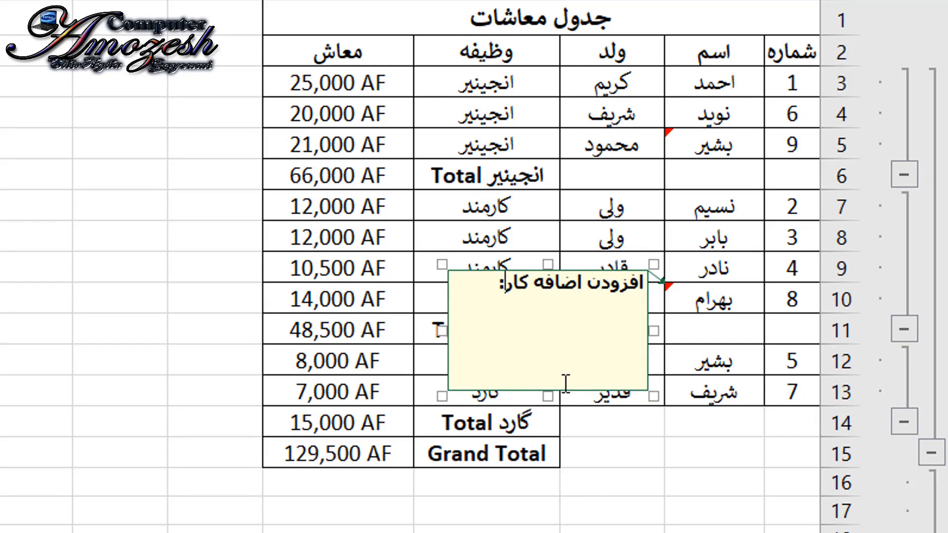
# - Below the B10 comment heading, write the employee's name and "خارج اوقات کاری اش همه روزه به مدت بیشتر از 3 ساعت کار نموده است"
pyautogui.press('End')
pyautogui.press('Return')
pyautogui.write('بهرام')
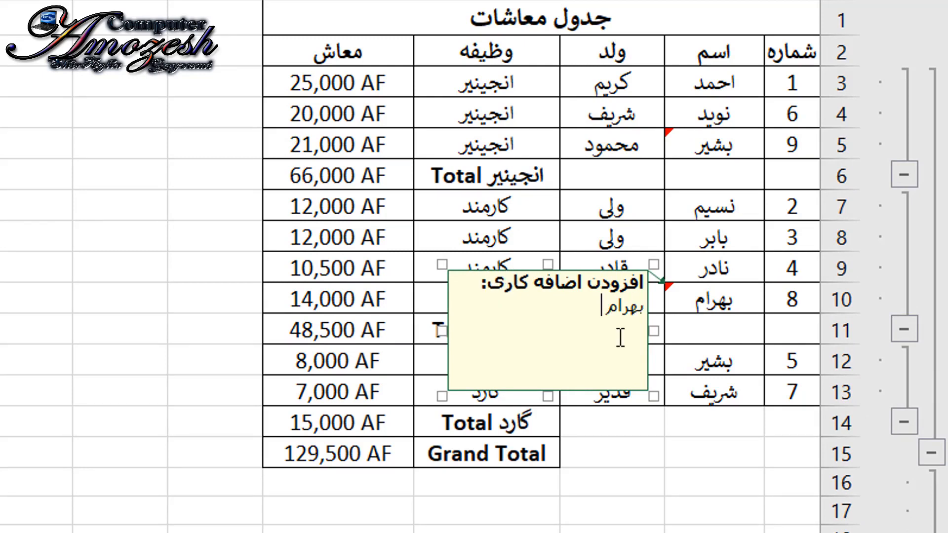
pyautogui.write(' خارج اوقات ا')
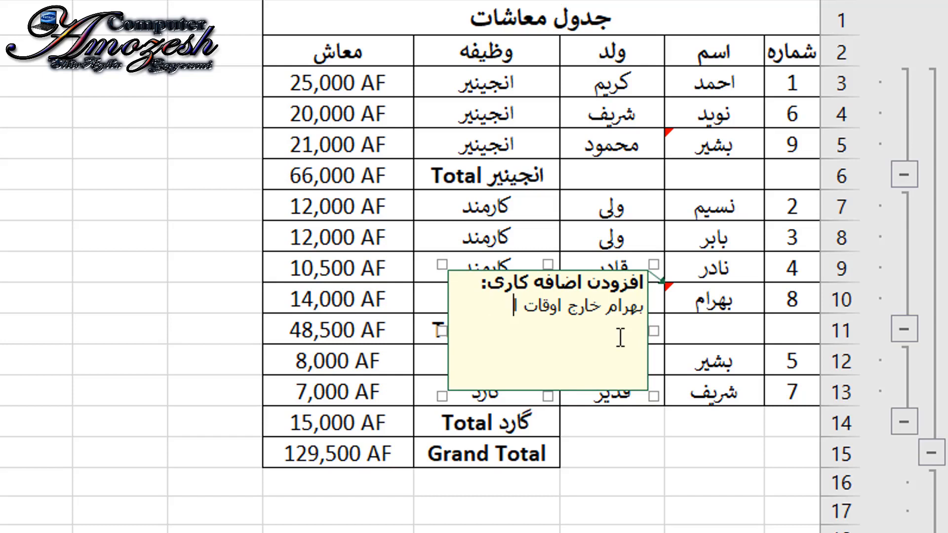
pyautogui.write('اری اش م')
pyautogui.write('ه روز')
pyautogui.write('ه ')
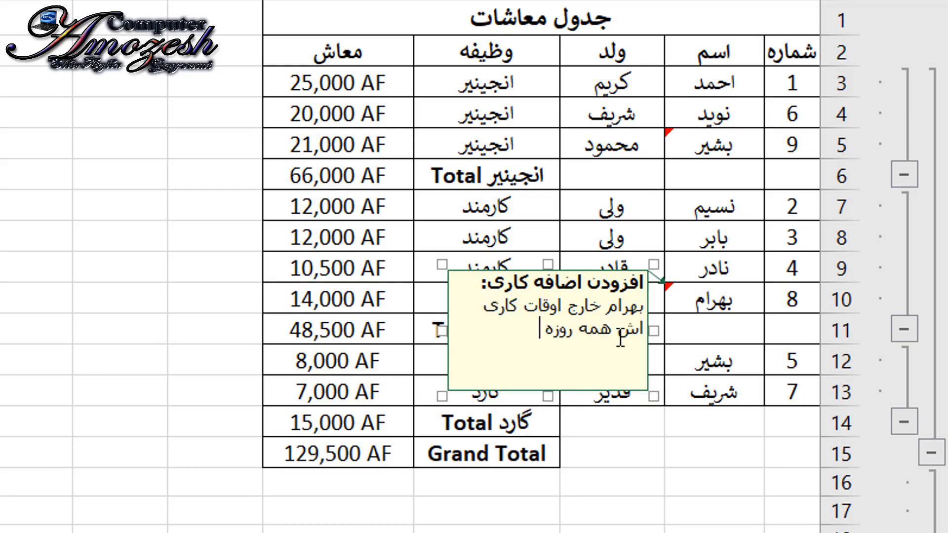
pyautogui.write('به مدت بیشترا')
pyautogui.write(' از')
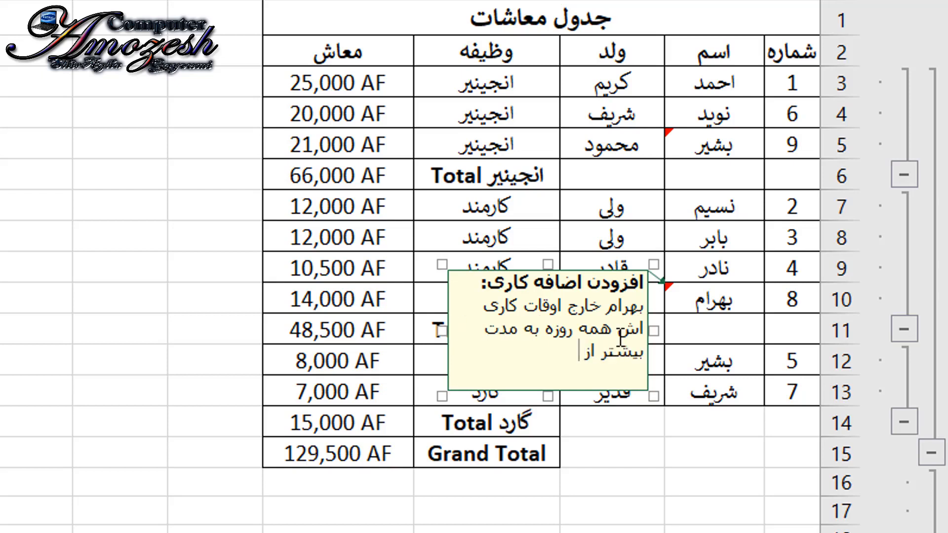
pyautogui.write(' 3 ساعت کار نمو')
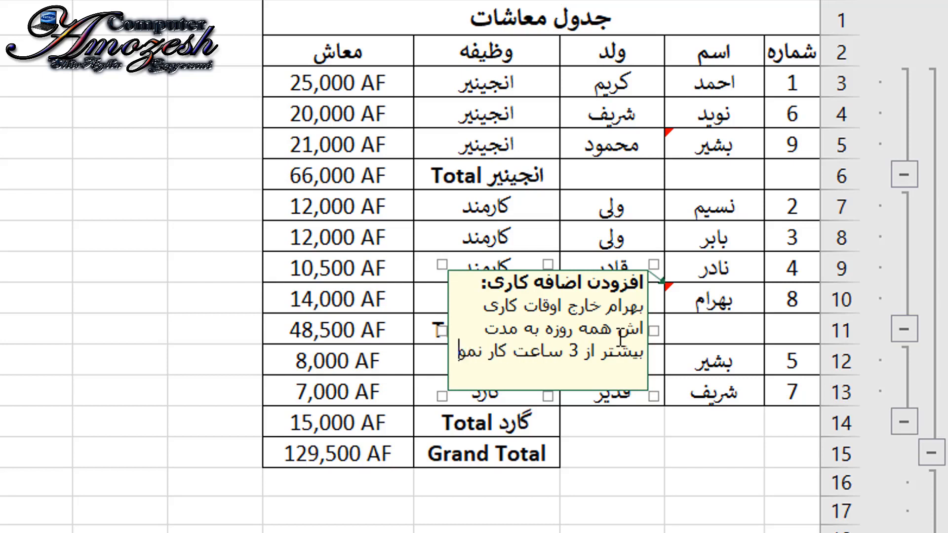
pyautogui.write('ده است باید')
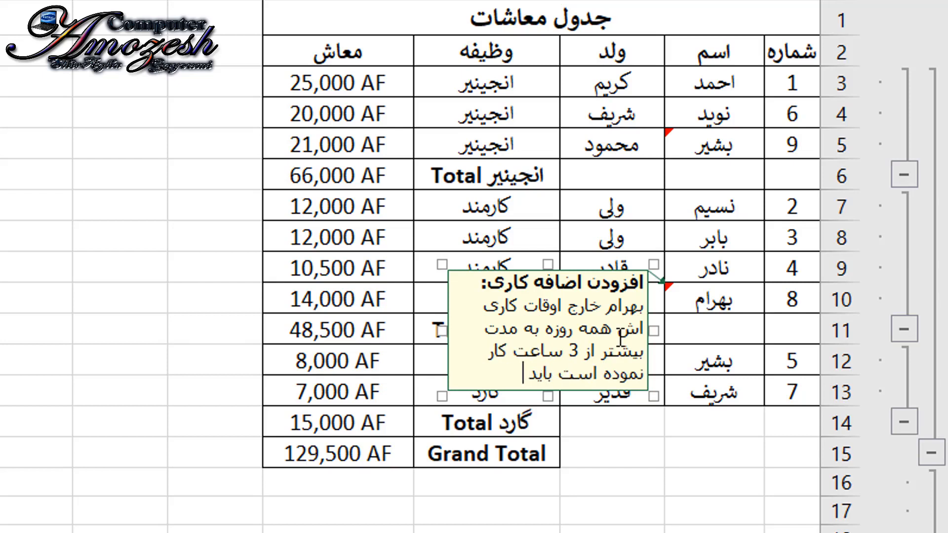
pyautogui.write(' برایش امتیاز اض')
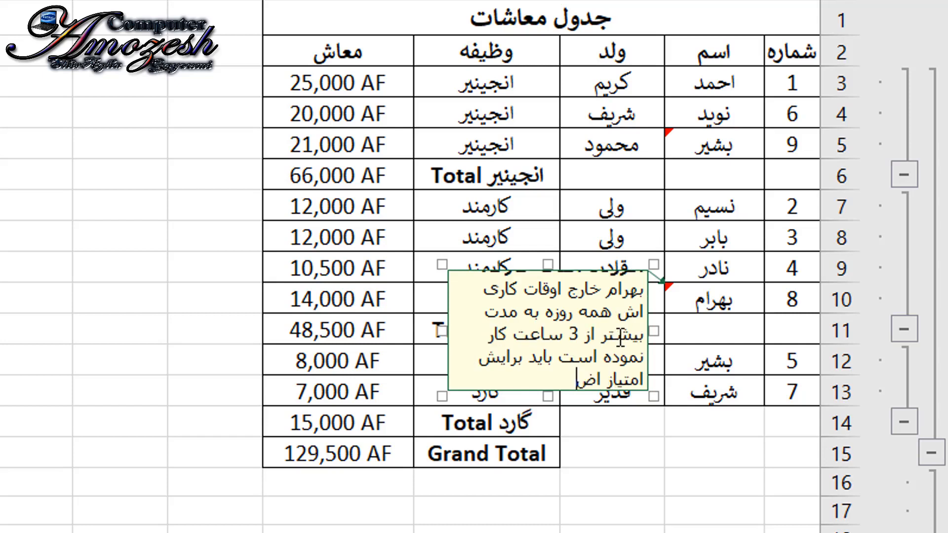
pyautogui.write('افه کاری در ن')
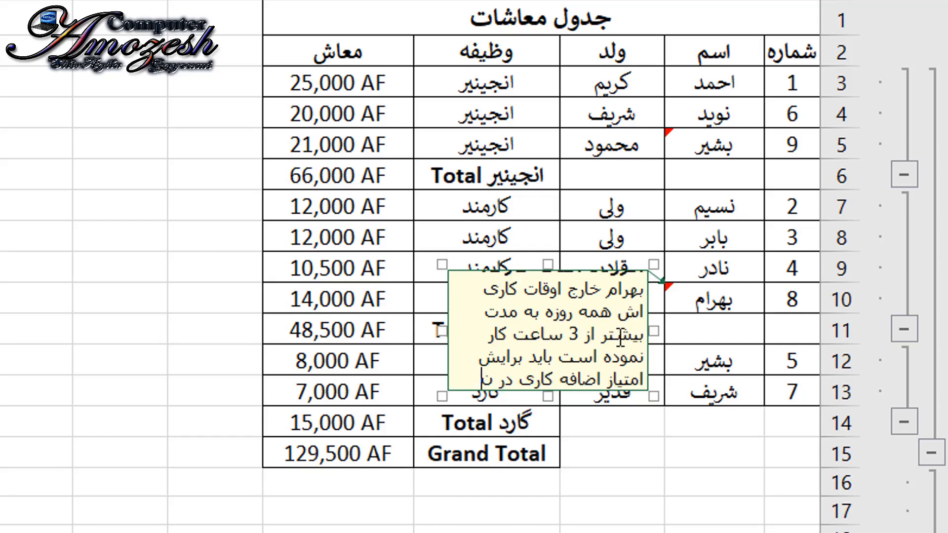
pyautogui.write('ظر گرفته شود')
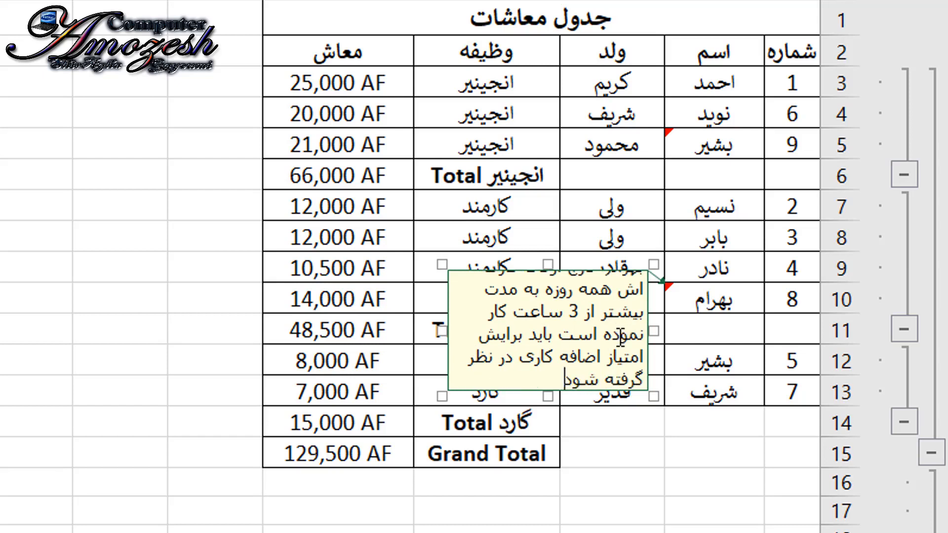
pyautogui.write('.')
# - Finish the B10 comment with "باید برایش امتیاز اضافه کاری در نظر گرفته شود." and leave the comment
pyautogui.click(741, 438)
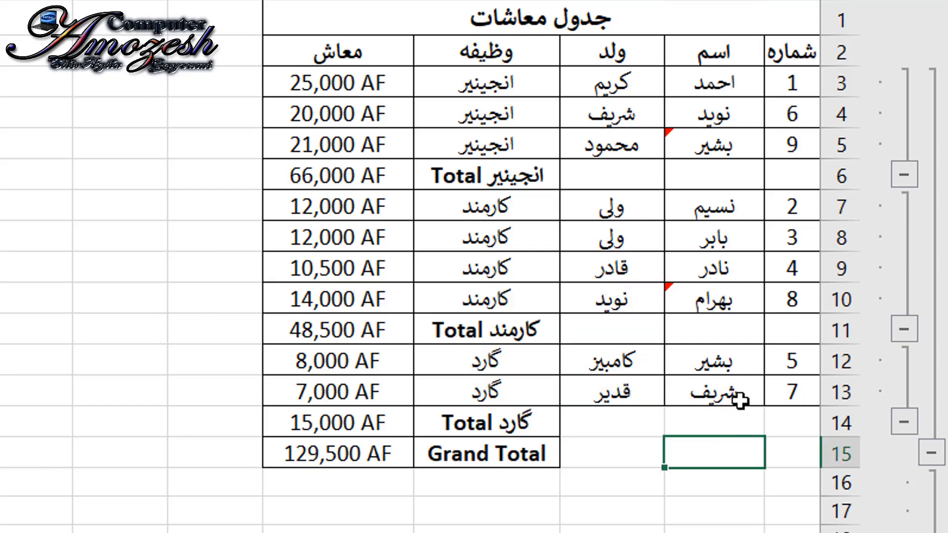
# - Insert a comment on cell B13 with the placeholder text "ینبنشتی مکش" below the author heading
pyautogui.click(724, 399)
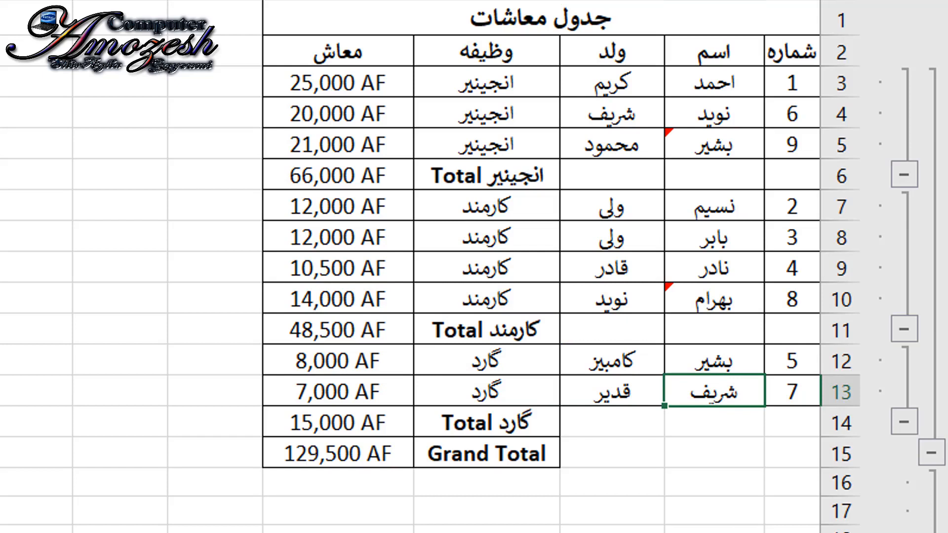
pyautogui.hotkey('shift', 'F2')
pyautogui.write('ینبنشتی مکش')
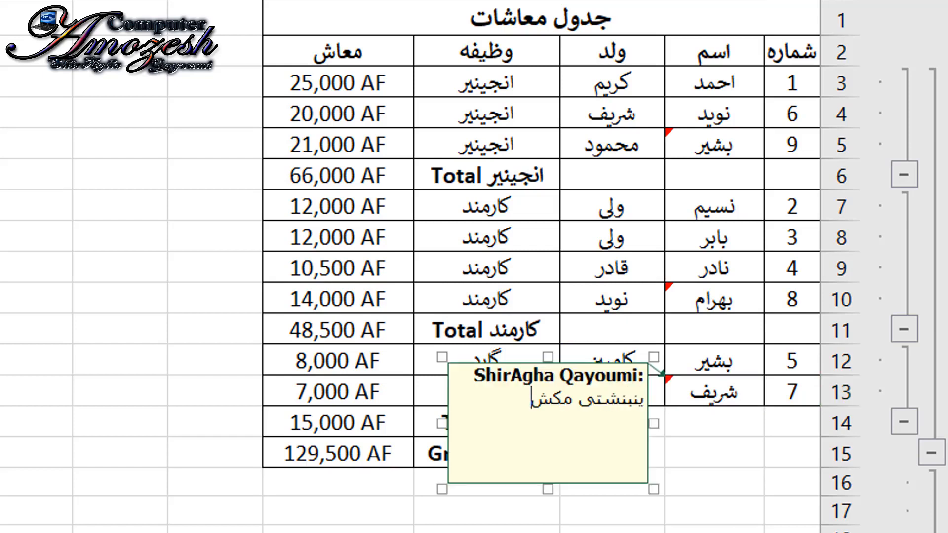
pyautogui.click(733, 154)
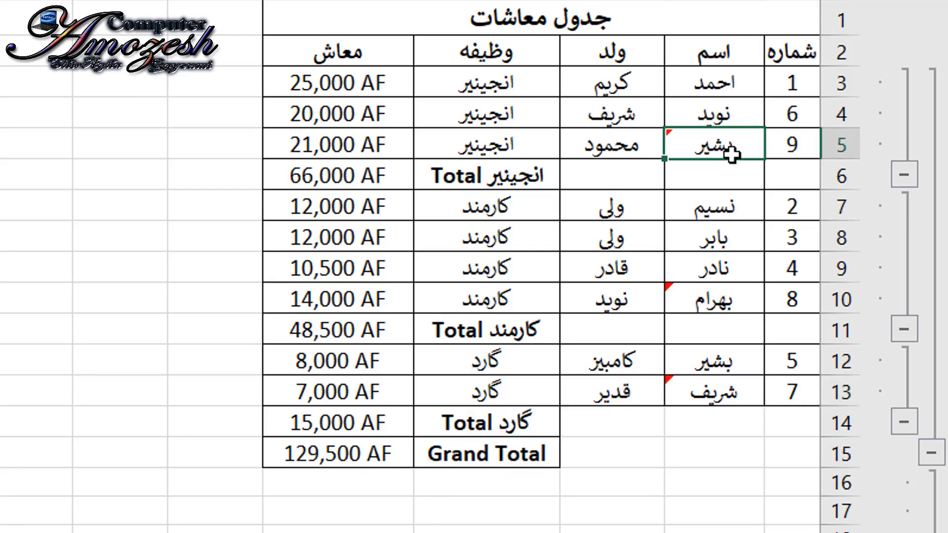
# - Preview the comments attached to cells B5, B10 and B13
pyautogui.moveTo(732, 155)
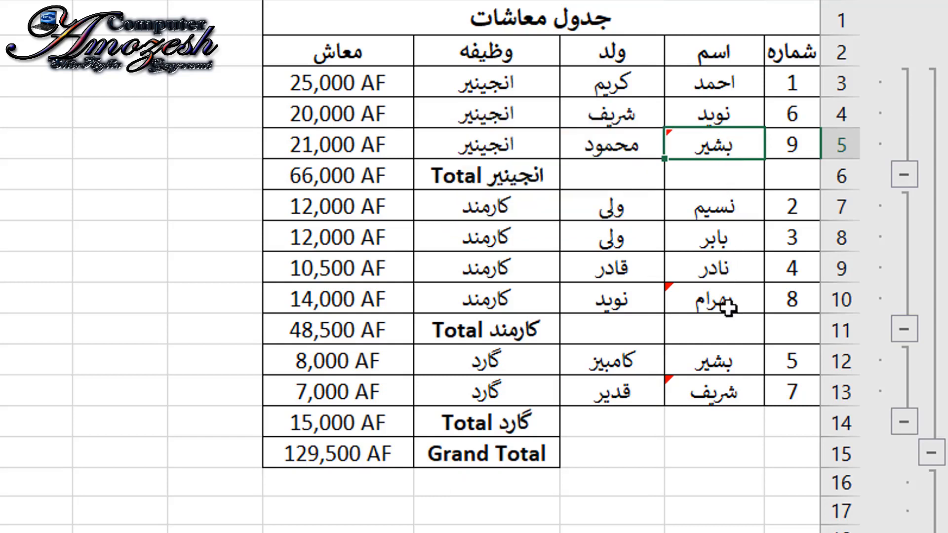
pyautogui.moveTo(727, 298)
pyautogui.moveTo(724, 395)
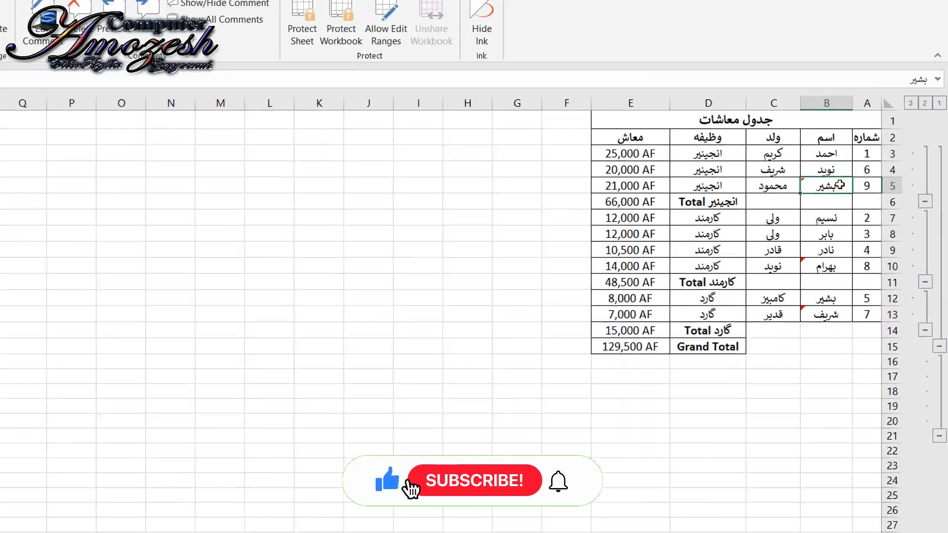
pyautogui.moveTo(739, 143)
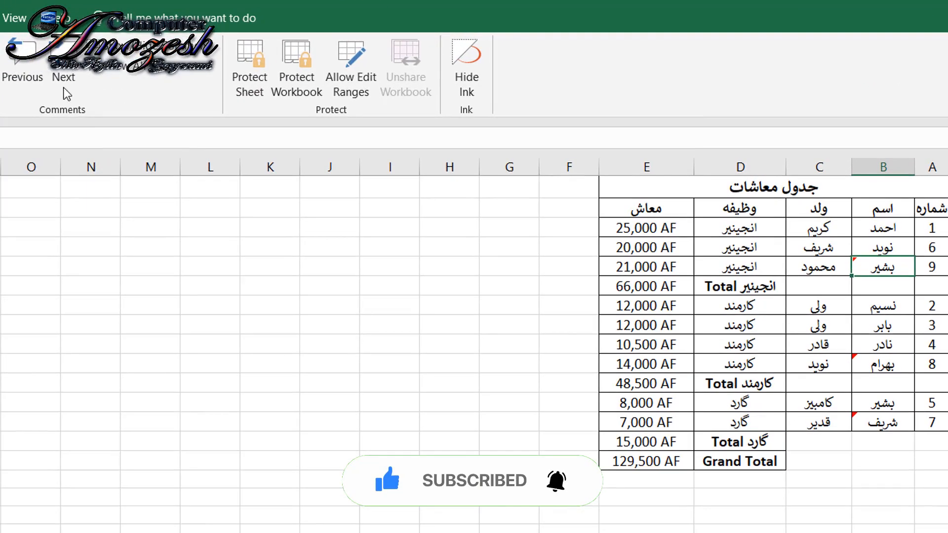
# - Step forward through the comments on B5, B10 and B13, and try going back to the preceding comments
pyautogui.click(66, 82)
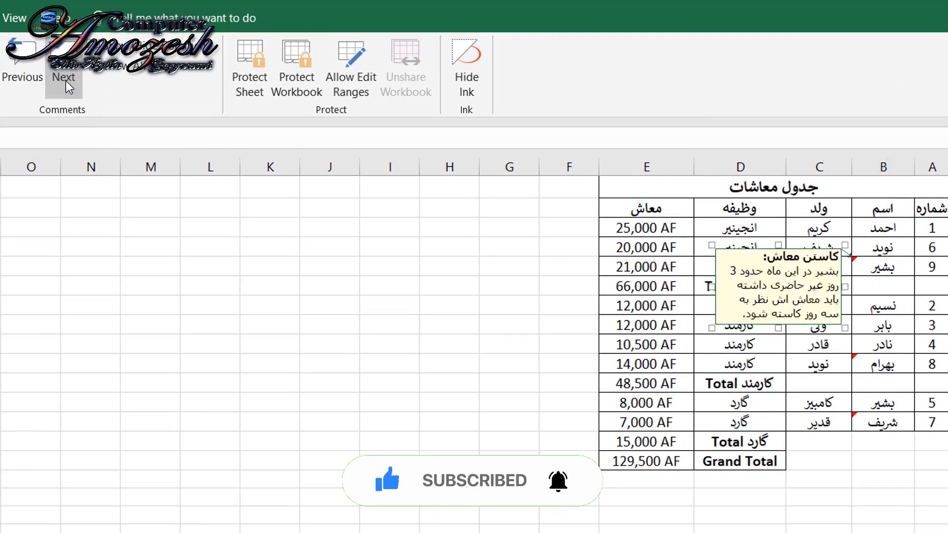
pyautogui.click(67, 85)
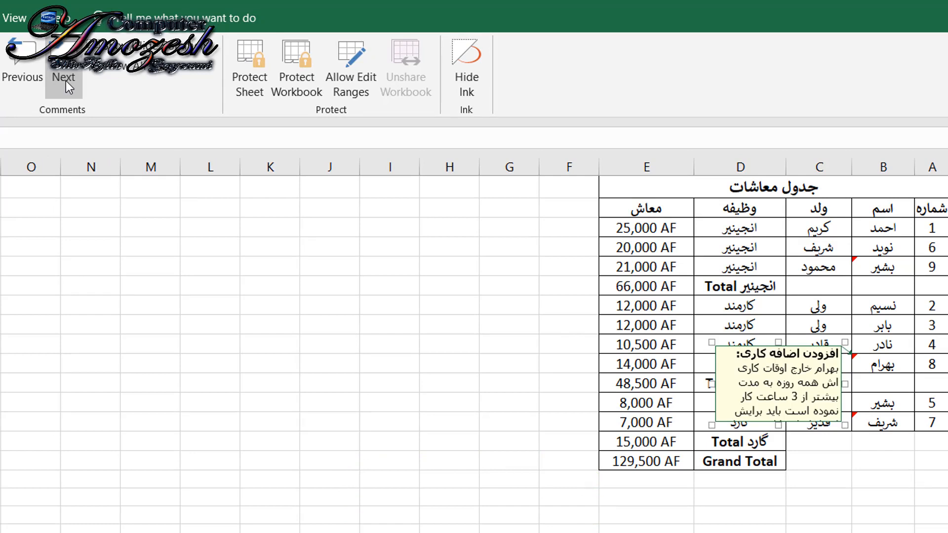
pyautogui.click(66, 81)
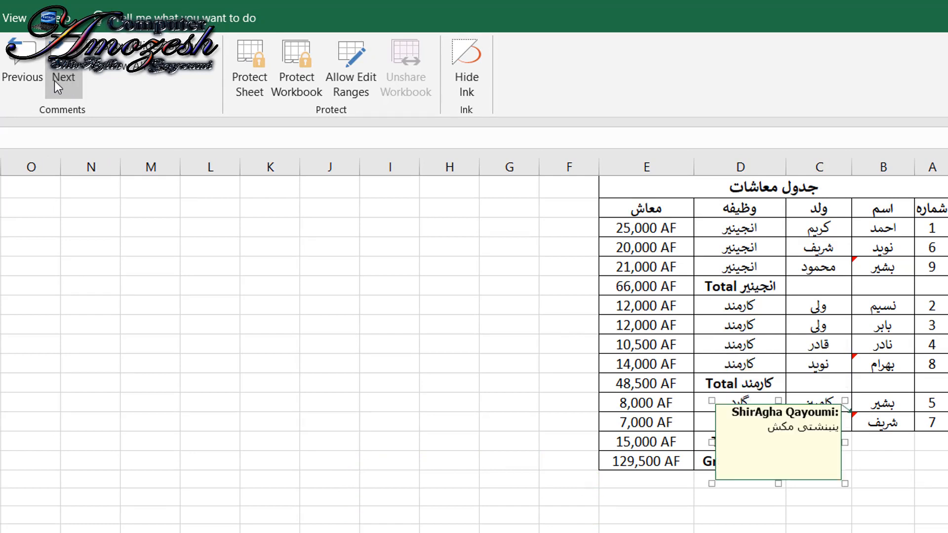
pyautogui.click(31, 73)
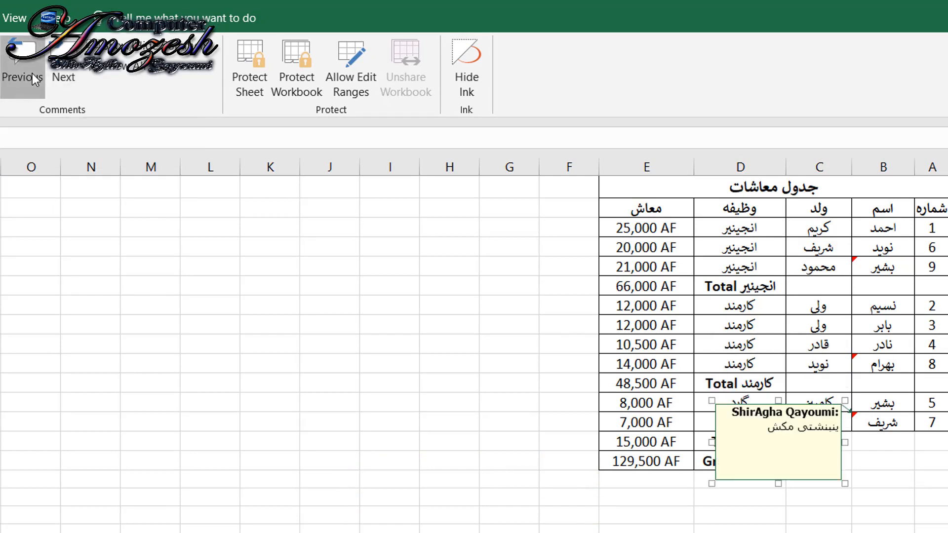
pyautogui.click(32, 73)
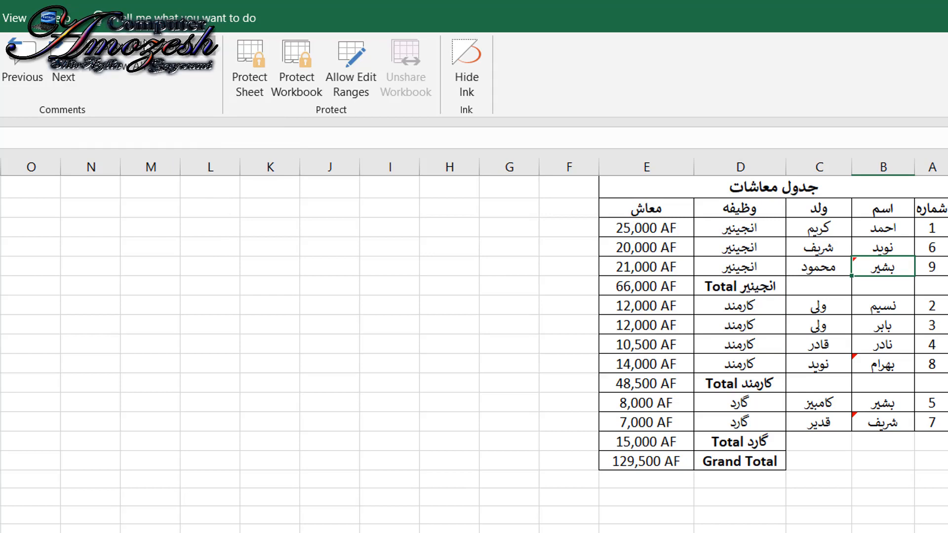
# - Keep the comments on cells B5, B10 and B13 displayed on the sheet, one cell at a time
pyautogui.click(147, 44)
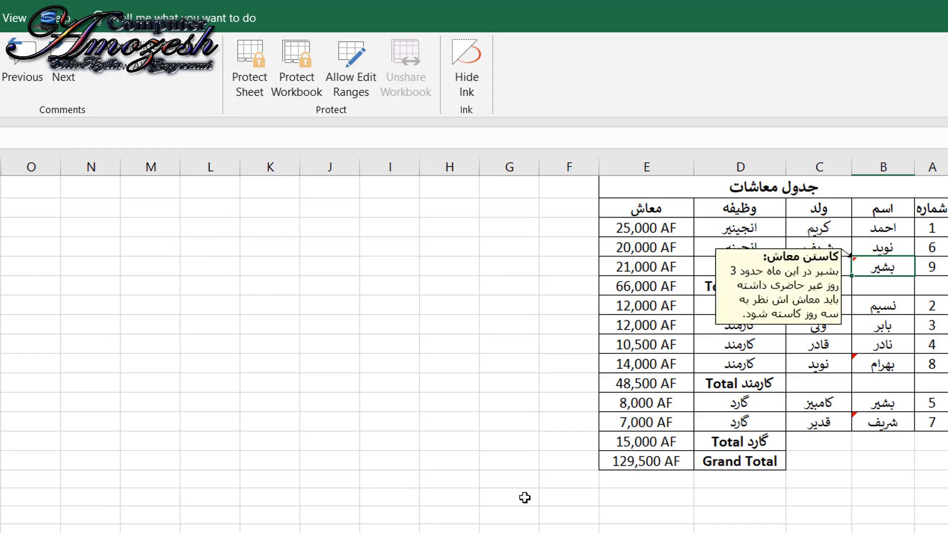
pyautogui.click(873, 358)
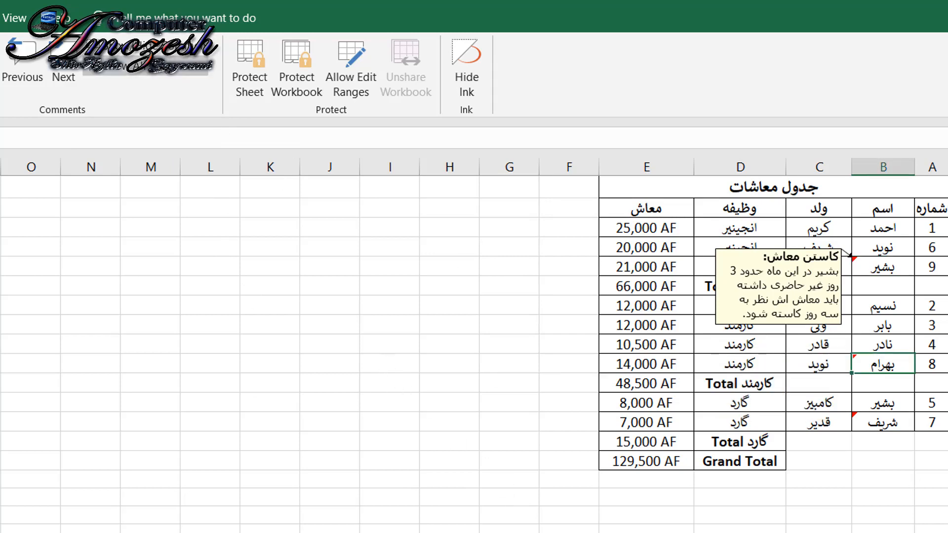
pyautogui.click(191, 44)
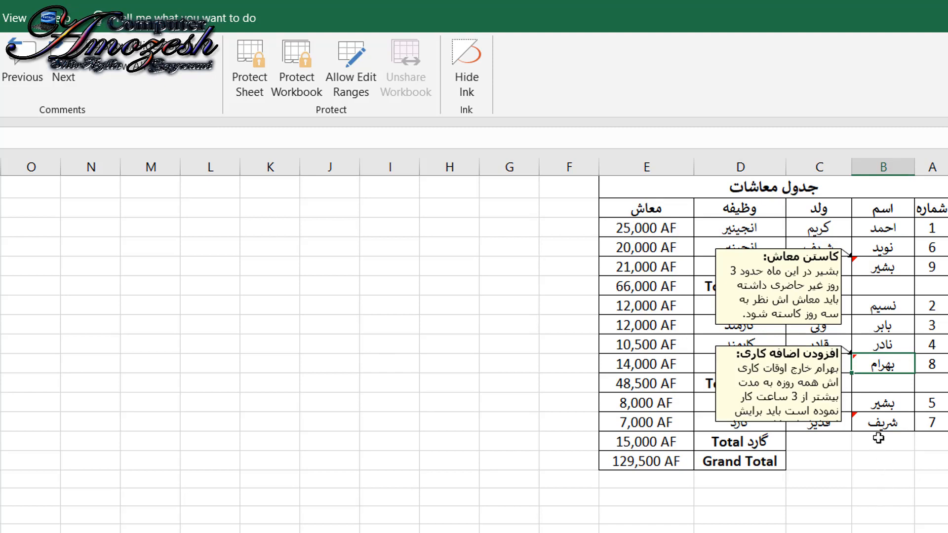
pyautogui.click(884, 424)
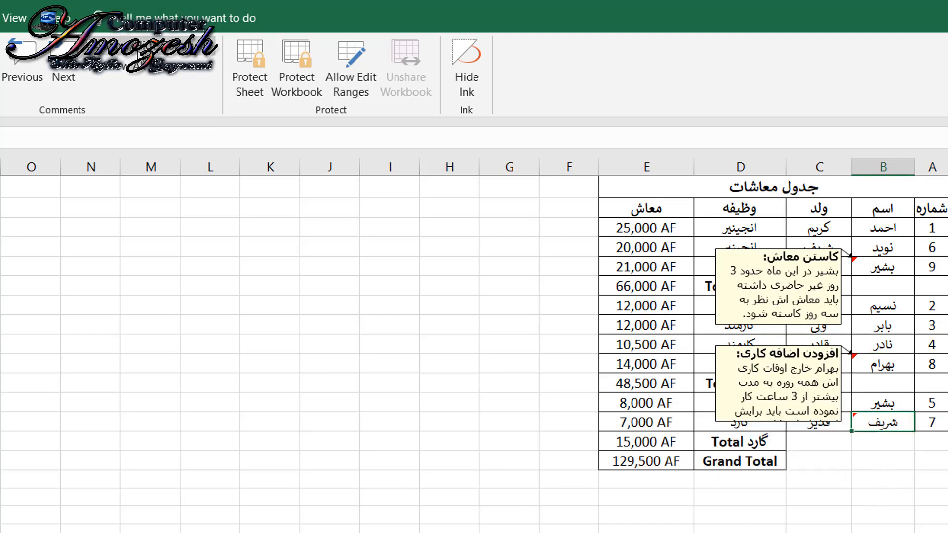
pyautogui.click(137, 51)
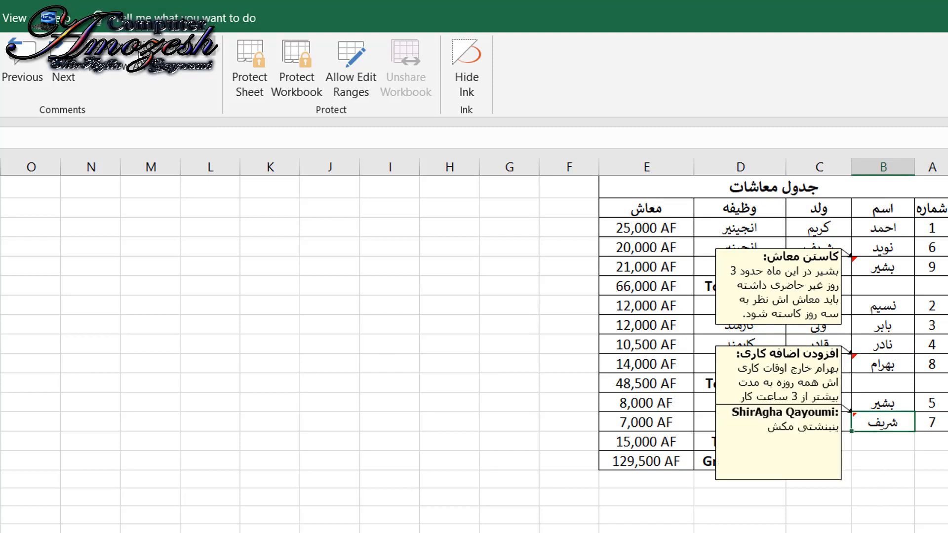
# - Hide and redisplay the comment on B5, and hide all the comments on the sheet at once
pyautogui.click(883, 266)
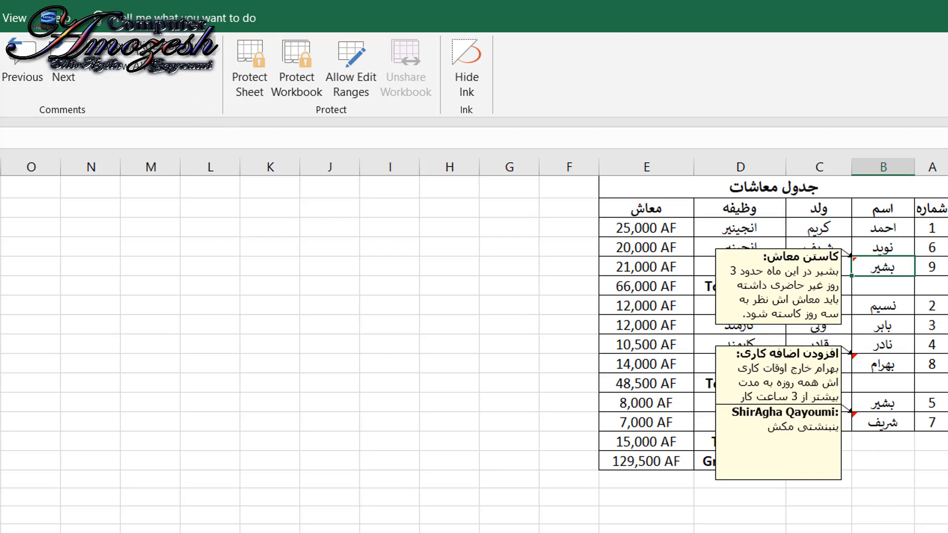
pyautogui.click(124, 43)
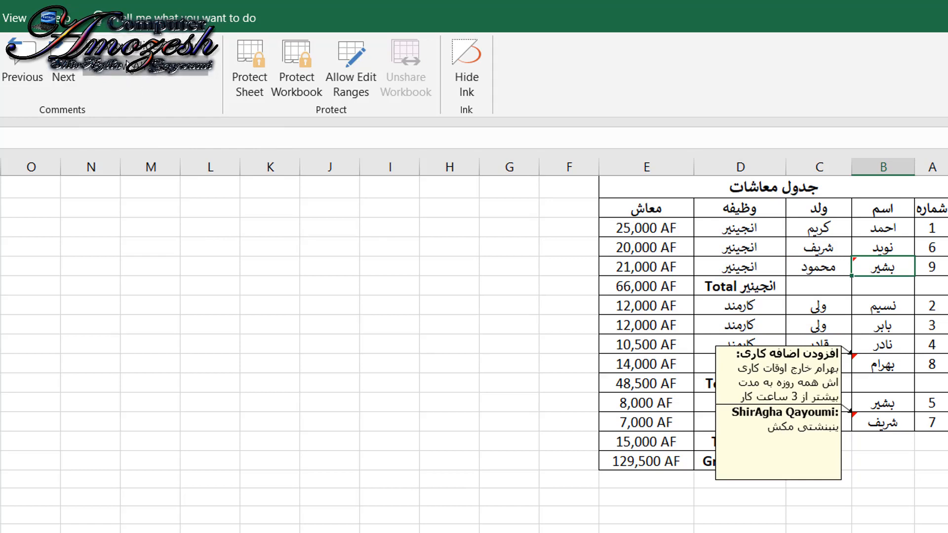
pyautogui.click(123, 42)
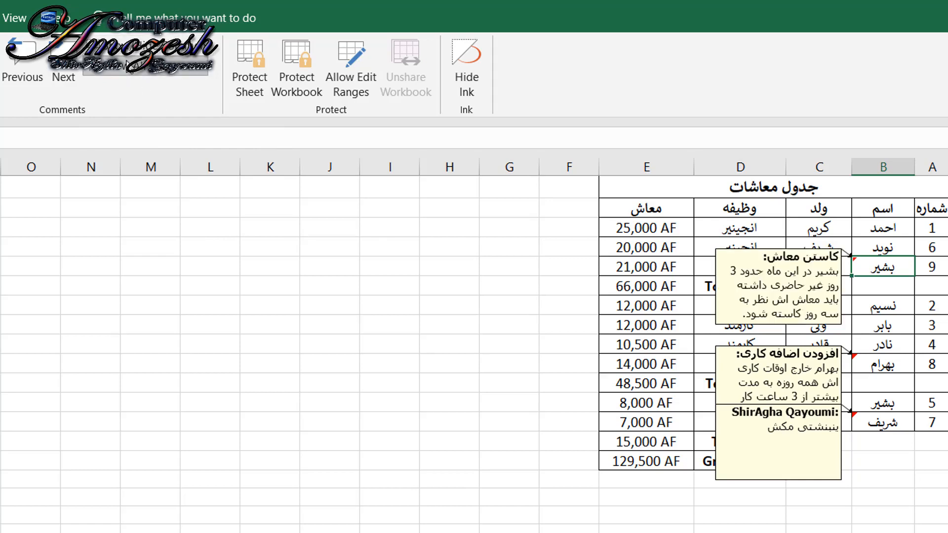
pyautogui.click(116, 70)
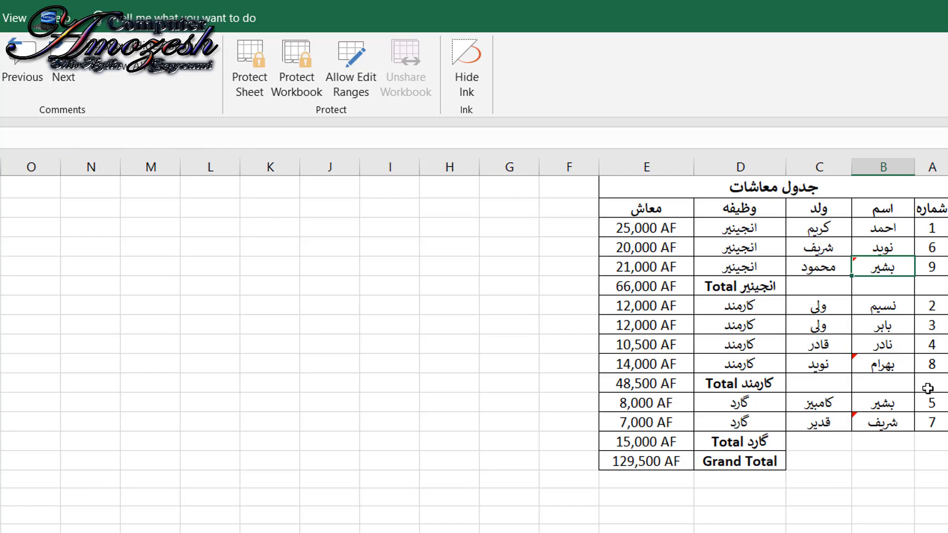
# - Delete the comments from cells B10, B5 and B13, one after another
pyautogui.click(898, 366)
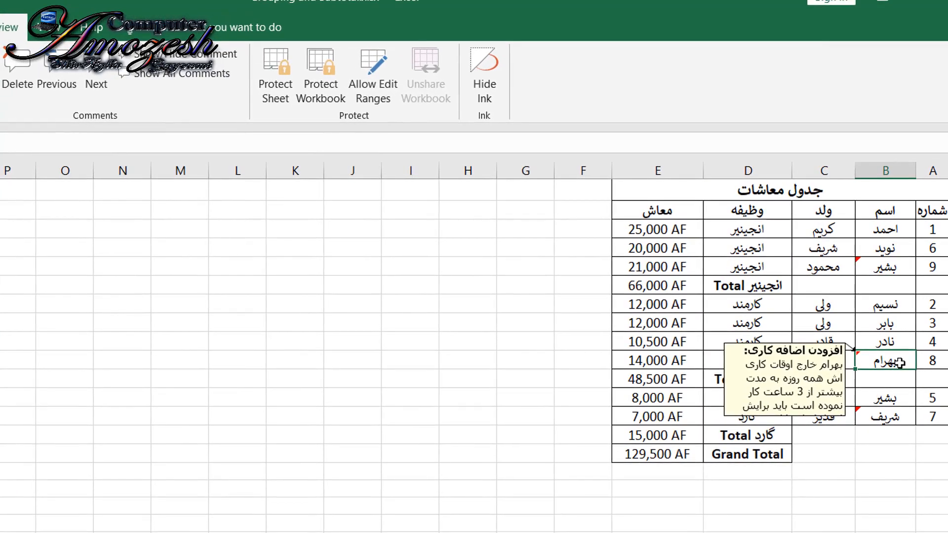
pyautogui.moveTo(900, 363); pyautogui.dragTo(176, 339)
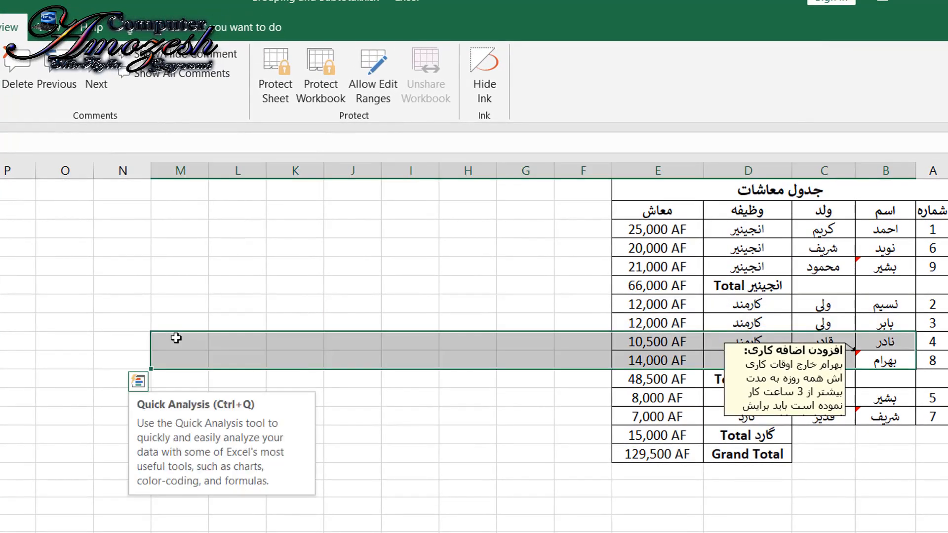
pyautogui.click(873, 359)
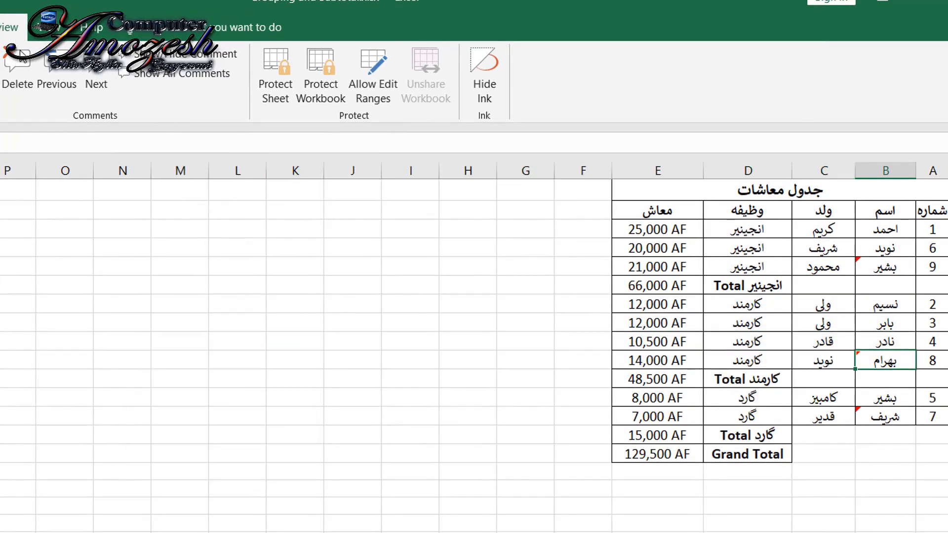
pyautogui.click(18, 69)
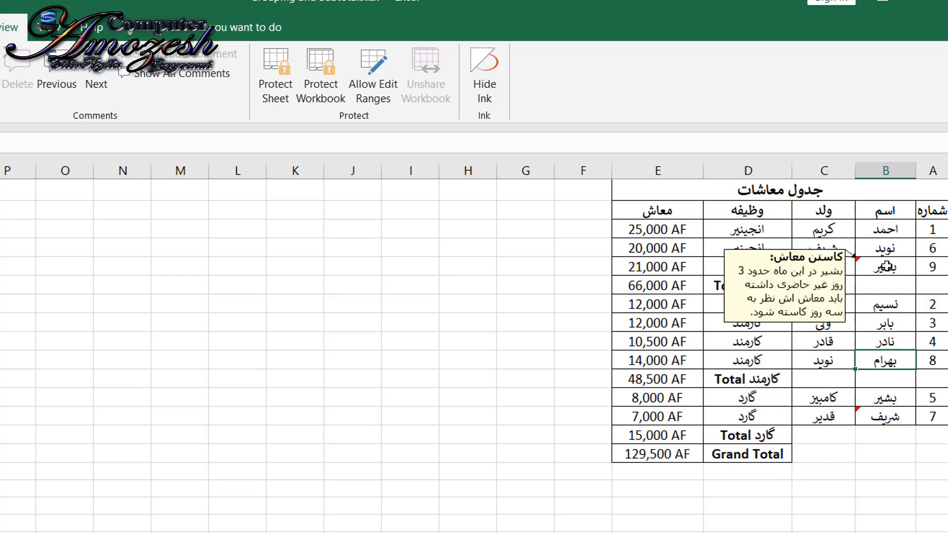
pyautogui.click(887, 267)
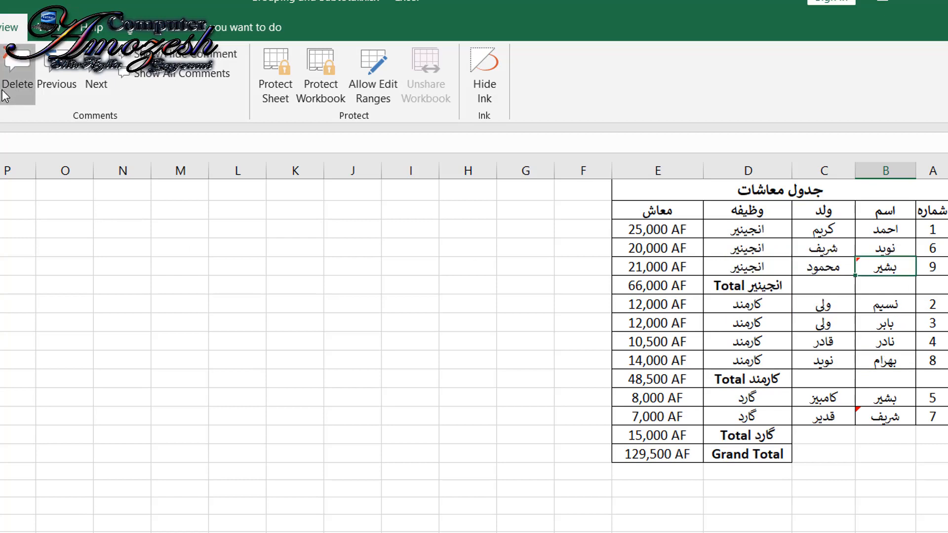
pyautogui.click(16, 71)
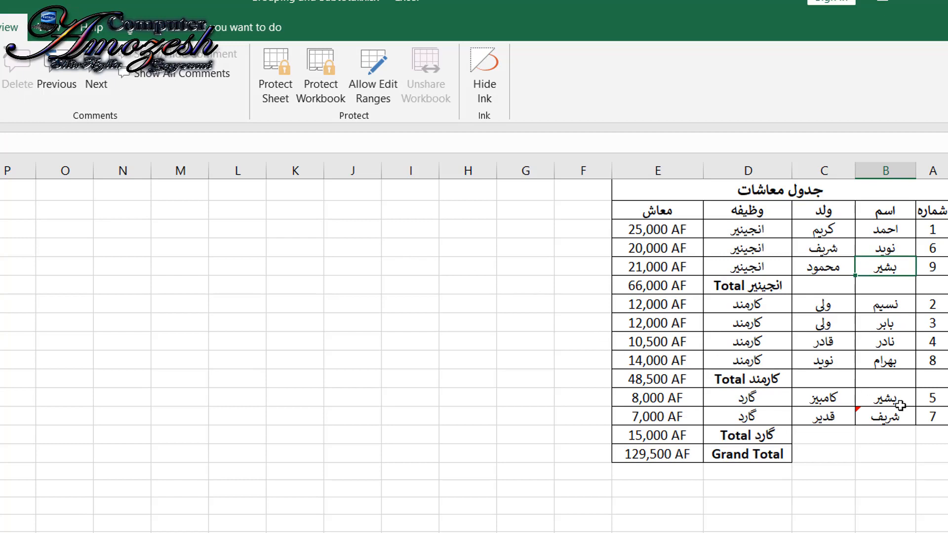
pyautogui.click(889, 417)
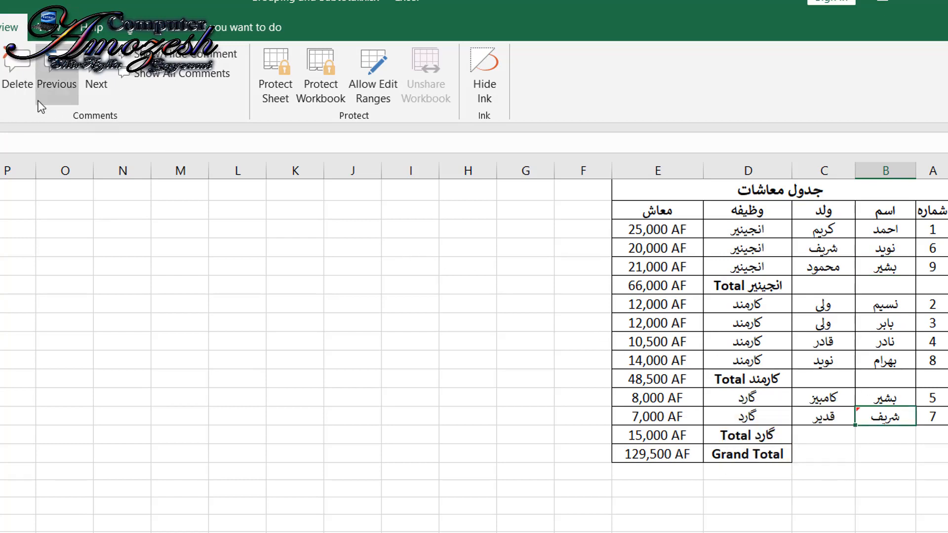
pyautogui.click(13, 94)
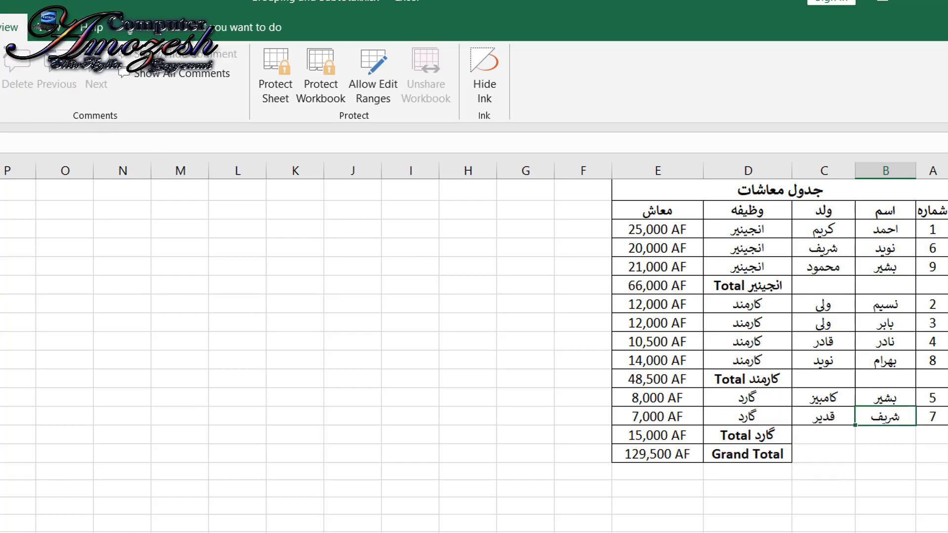
# - Undo the deletions of the comments on B13, B5 and B10
pyautogui.hotkey('ctrl', 'z')
pyautogui.hotkey('ctrl', 'z')
pyautogui.hotkey('ctrl', 'z')
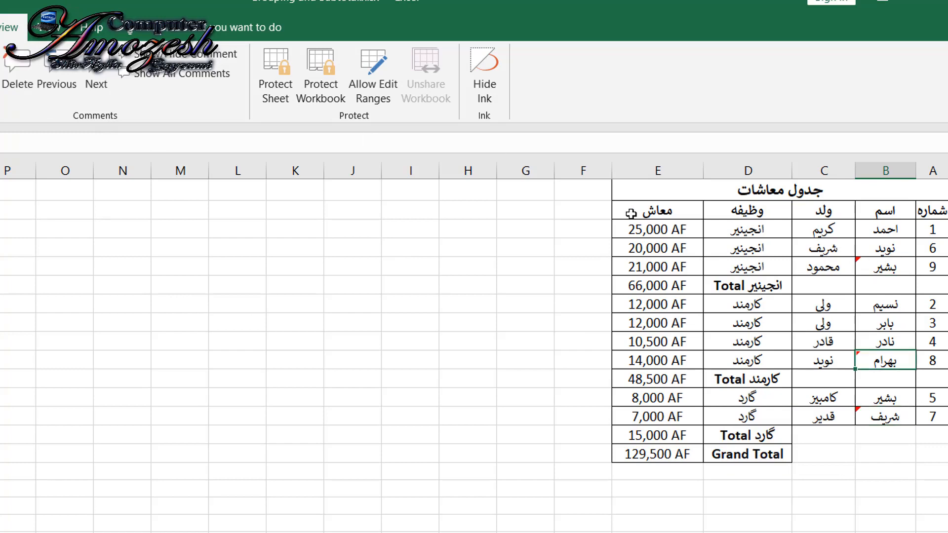
# - Edit the comment on B13 by adding short placeholder text below the author heading, and leave the comment
pyautogui.click(901, 419)
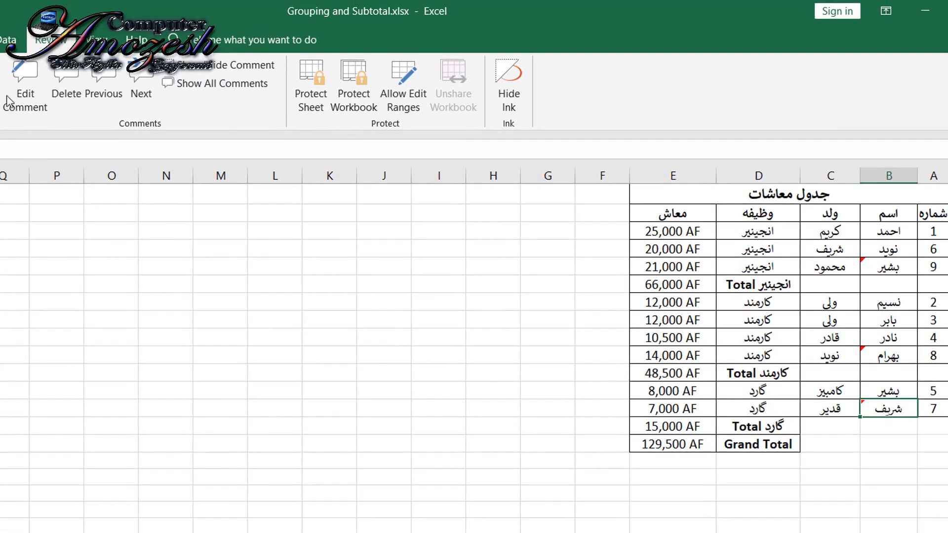
pyautogui.click(881, 323)
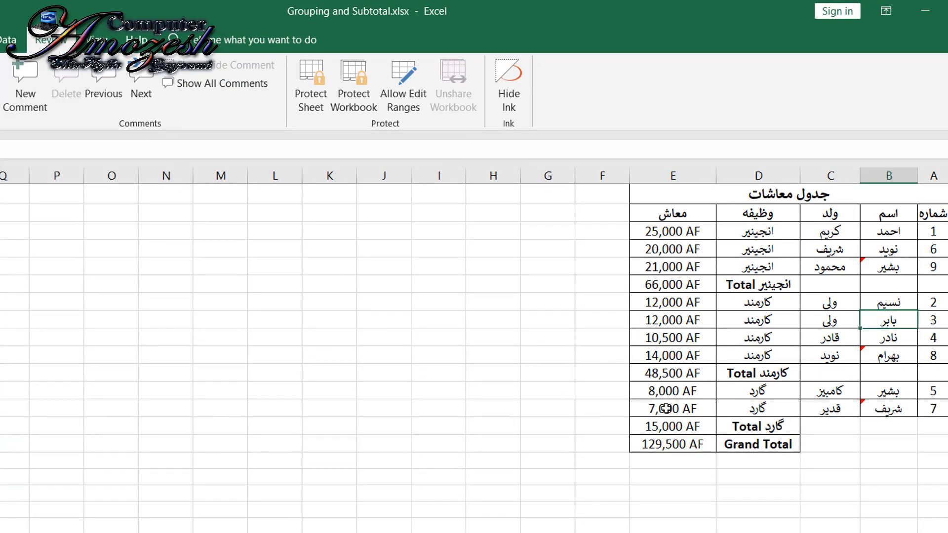
pyautogui.click(886, 401)
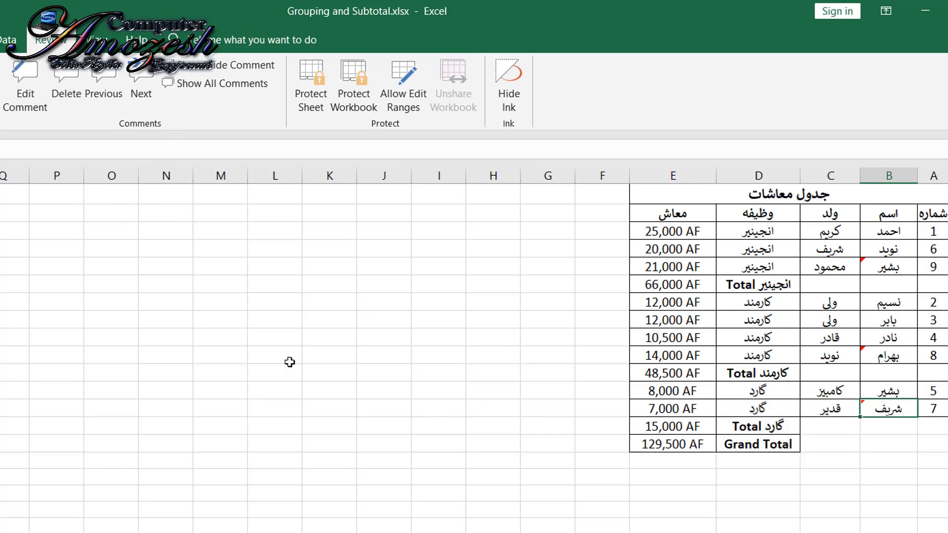
pyautogui.click(24, 108)
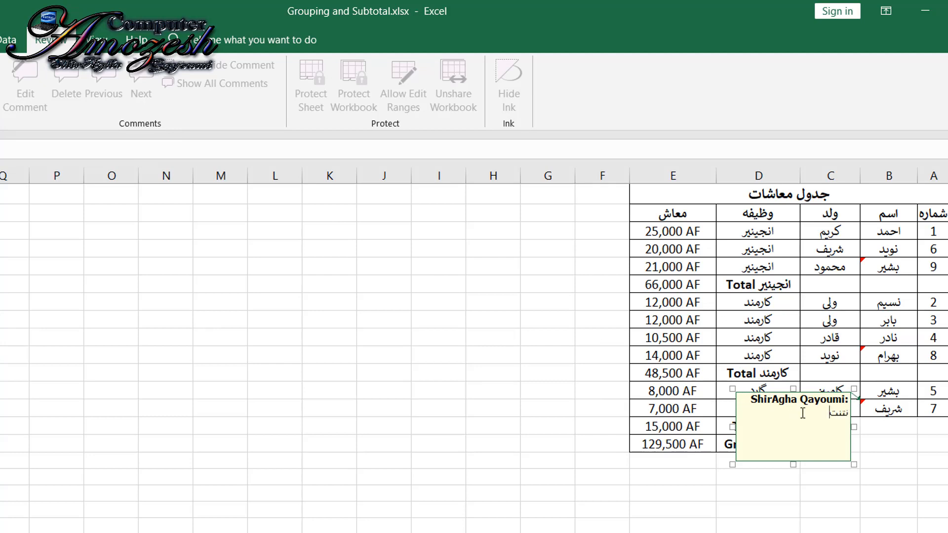
pyautogui.click(384, 302)
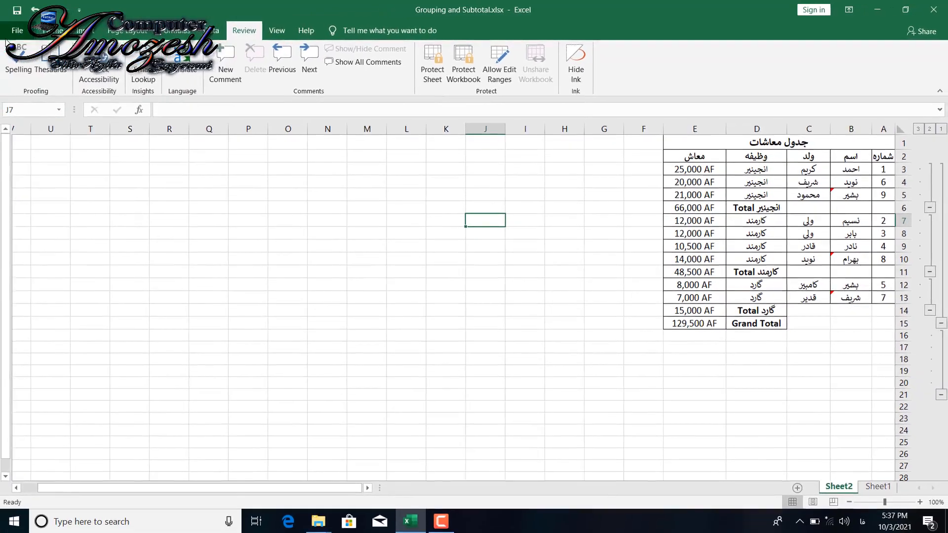
# - Examine where sheet protection is offered, in the workbook's protection options and among the cell format options
pyautogui.click(15, 30)
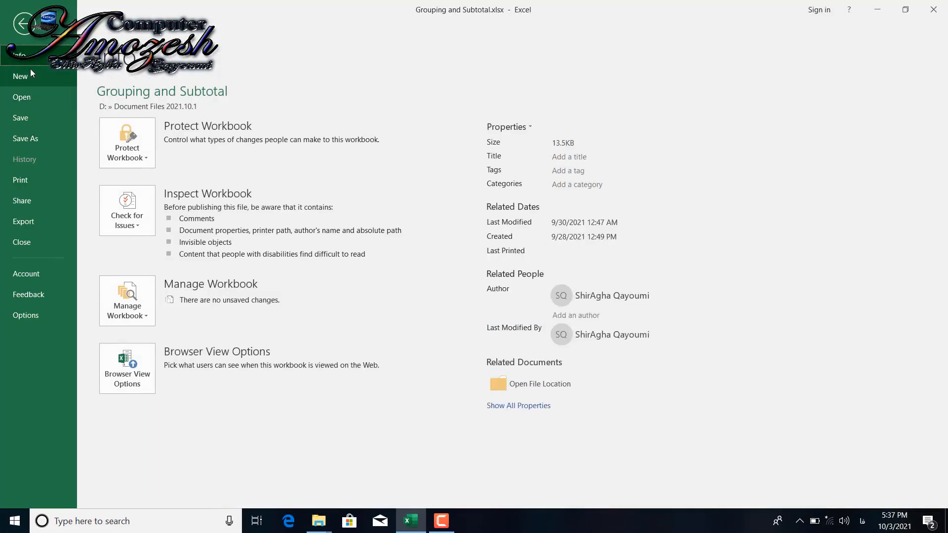
pyautogui.click(128, 141)
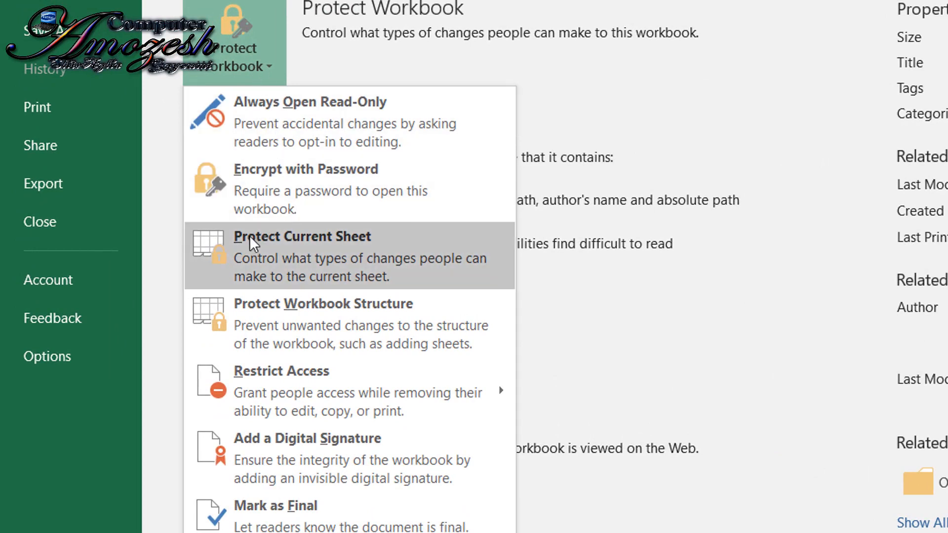
pyautogui.click(346, 255)
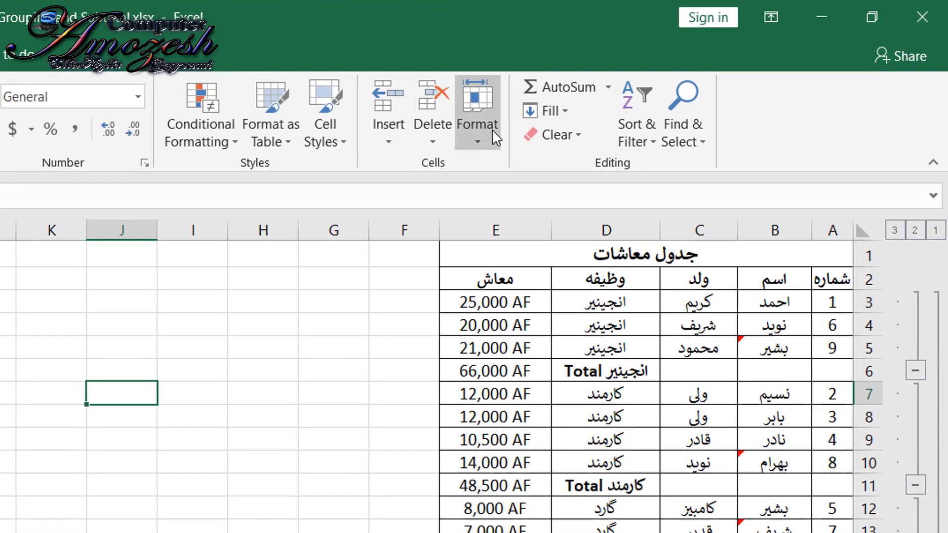
pyautogui.click(692, 74)
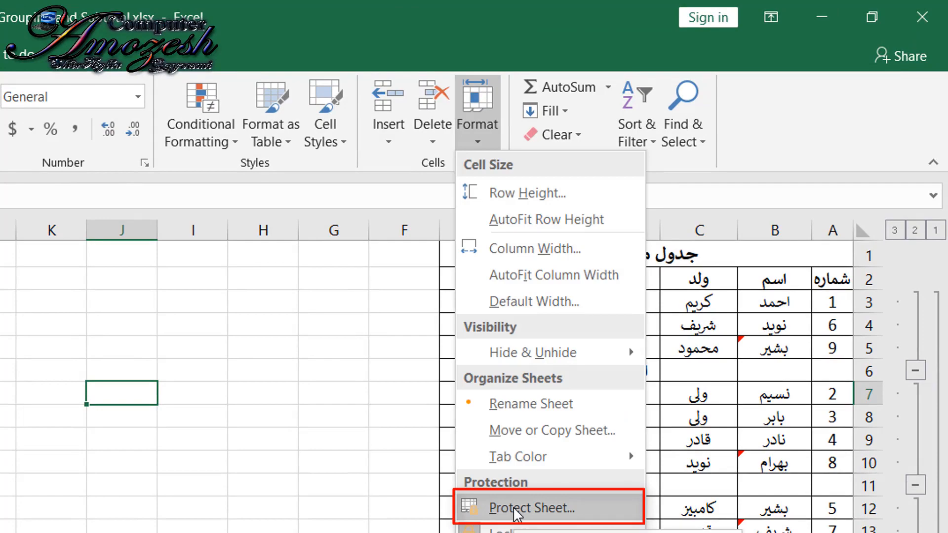
pyautogui.click(433, 348)
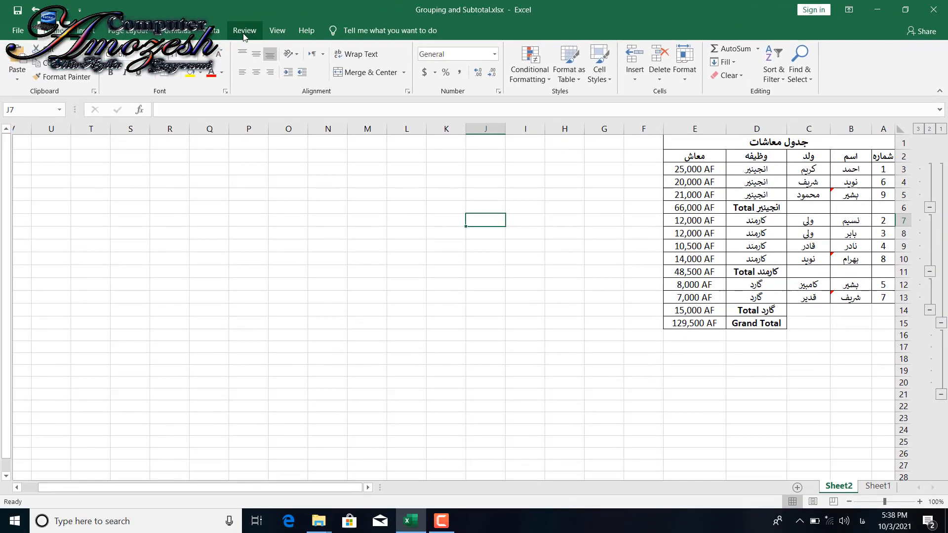
# - Protect Sheet2 with a password, keeping the default user permissions, and re-enter the password to confirm it
pyautogui.click(246, 30)
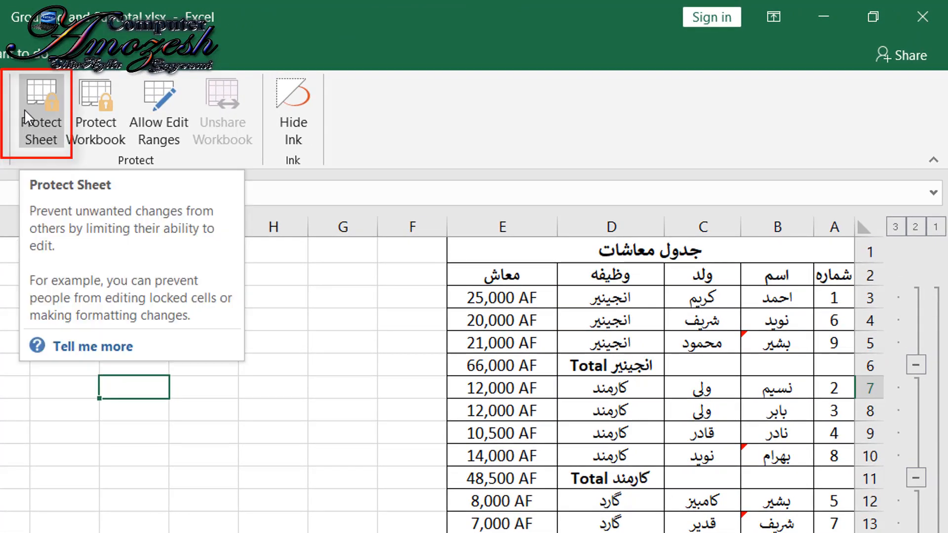
pyautogui.click(24, 109)
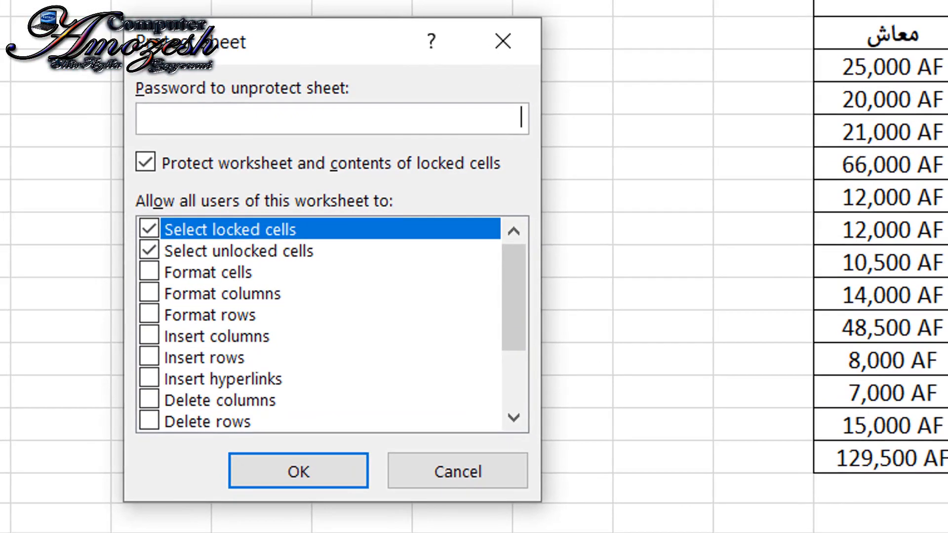
pyautogui.hotkey('alt', 'shift')
pyautogui.write('1234')
pyautogui.click(286, 472)
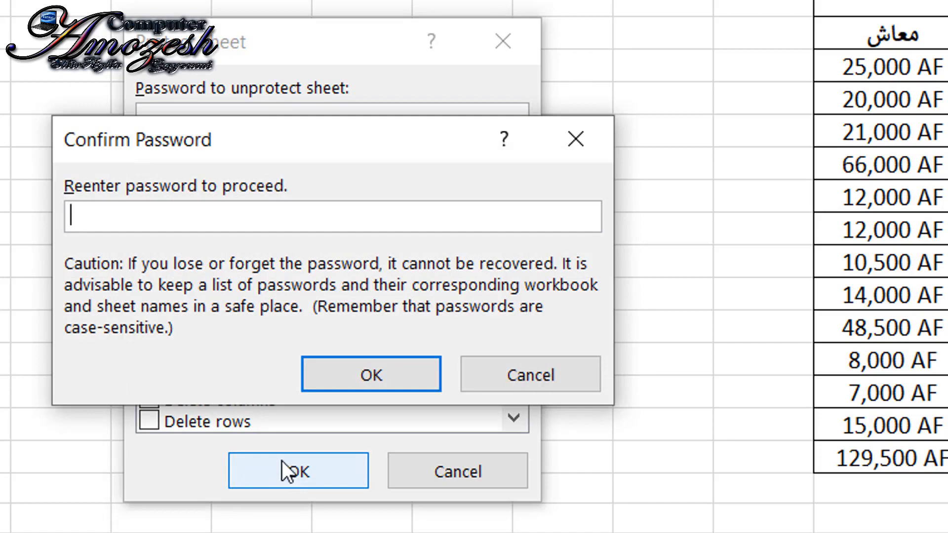
pyautogui.write('1234')
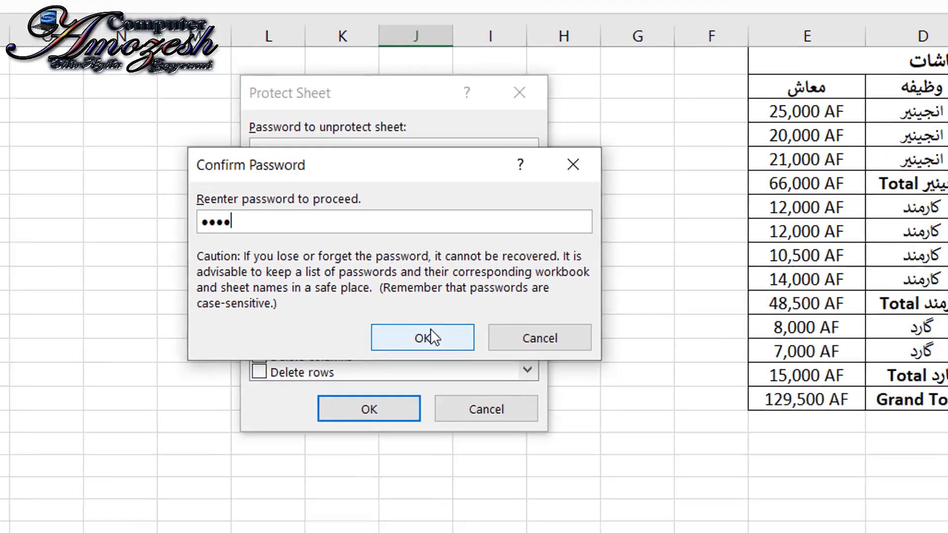
pyautogui.click(431, 330)
# - Test the sheet protection by trying to edit cells H9, C11, D8 and E9 one after another
pyautogui.click(567, 255)
pyautogui.doubleClick(567, 256)
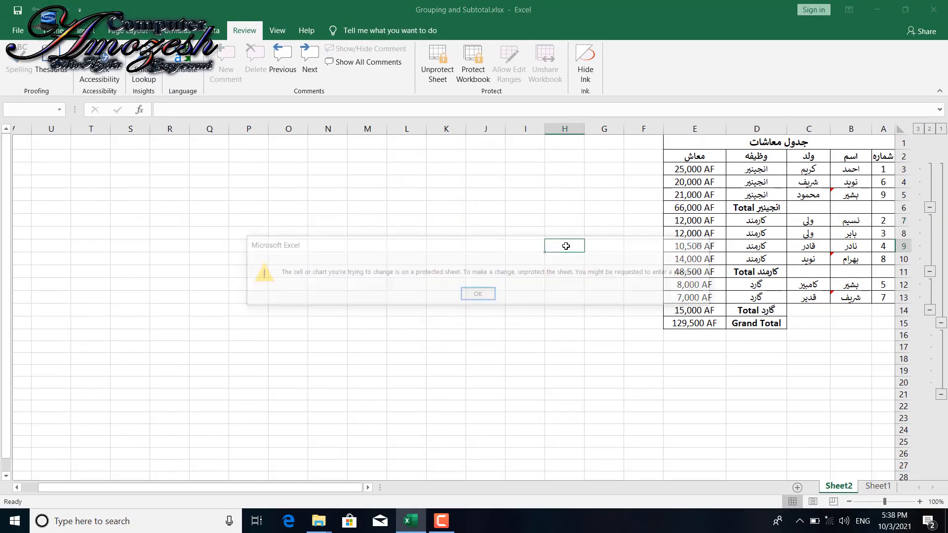
pyautogui.press('Return')
pyautogui.click(792, 270)
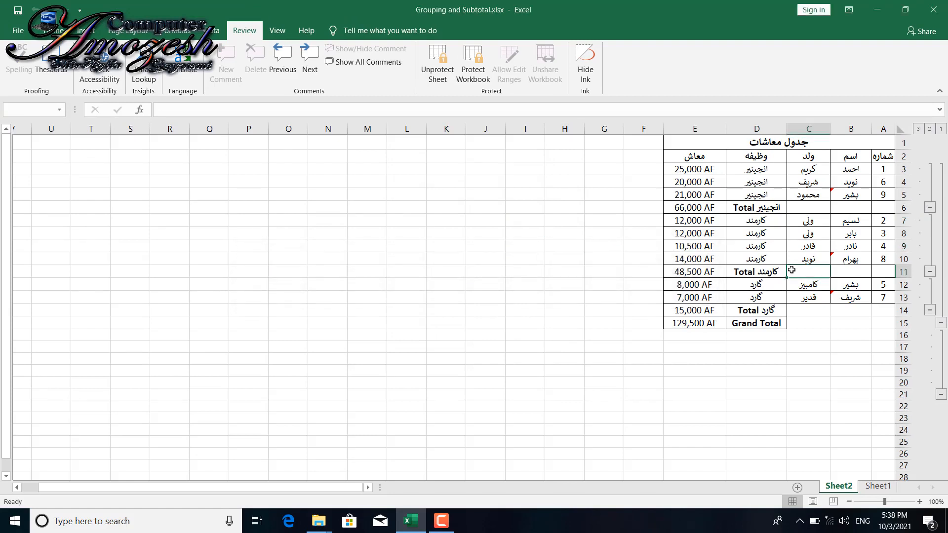
pyautogui.doubleClick(792, 270)
pyautogui.press('Return')
pyautogui.click(730, 239)
pyautogui.doubleClick(729, 238)
pyautogui.press('Return')
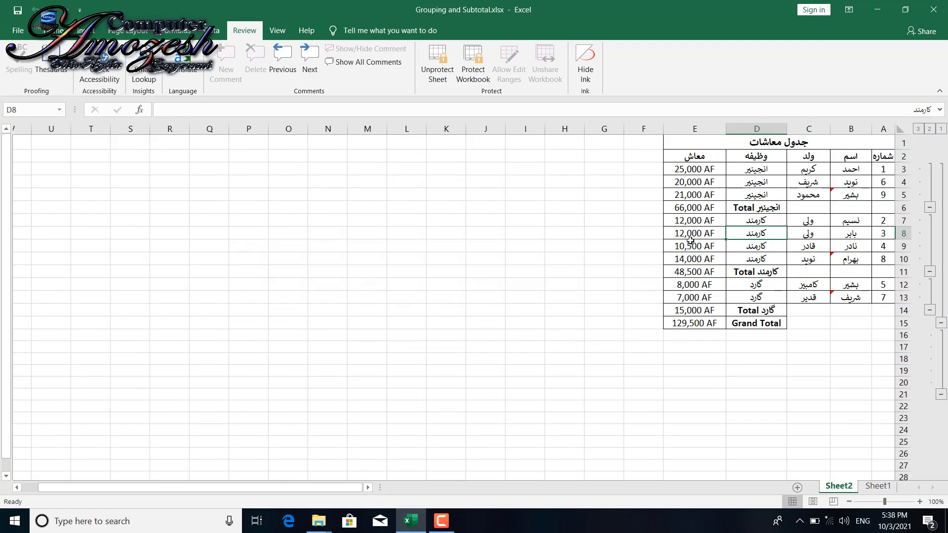
pyautogui.doubleClick(691, 242)
pyautogui.press('Return')
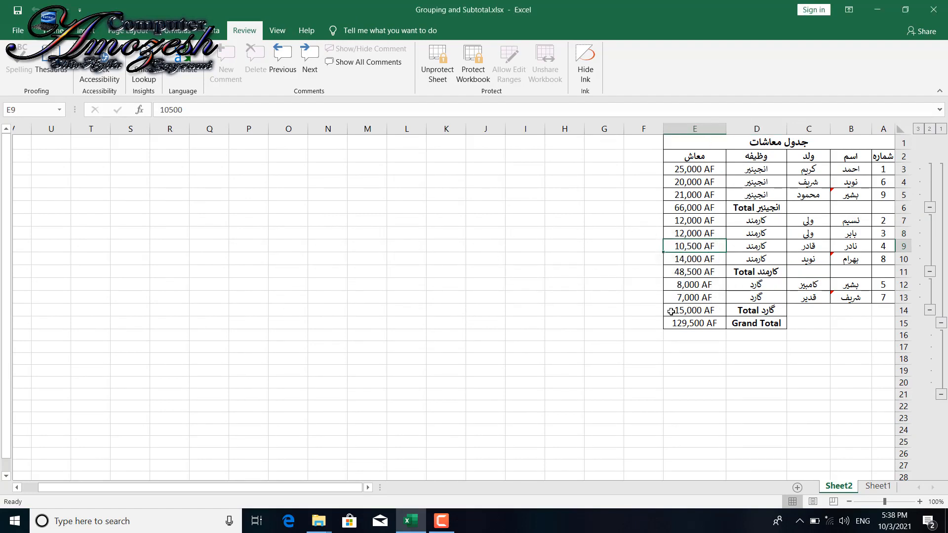
# - Enter the text "sdfsdf" in cell H11 of Sheet1
pyautogui.click(879, 486)
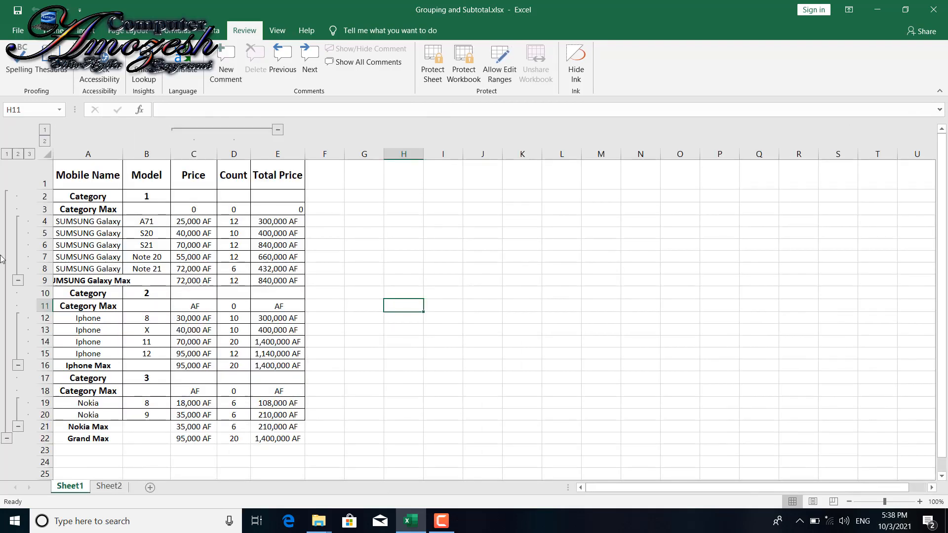
pyautogui.write('sdfsdf')
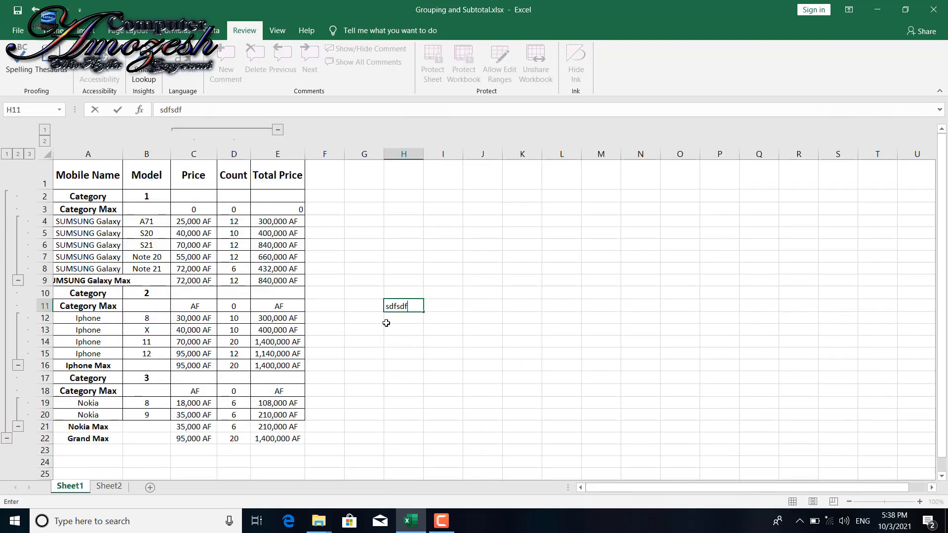
pyautogui.press('Return')
# - Return to Sheet2 and try to overwrite cell E9 with the letter "s"
pyautogui.click(110, 486)
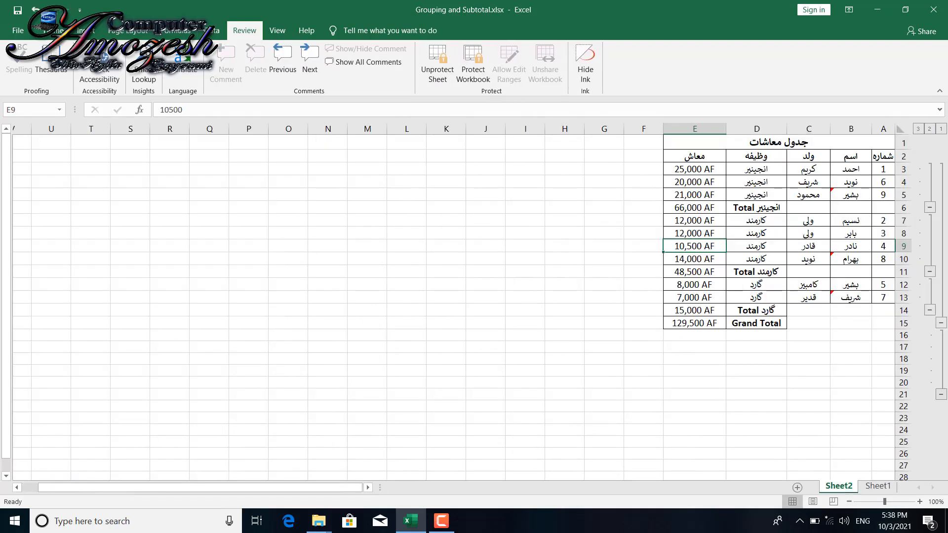
pyautogui.press('s')
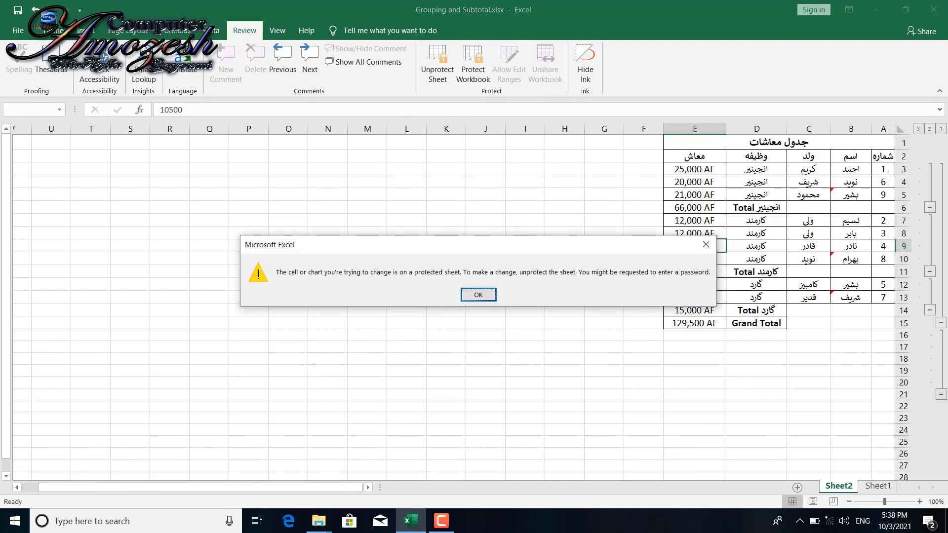
pyautogui.click(479, 295)
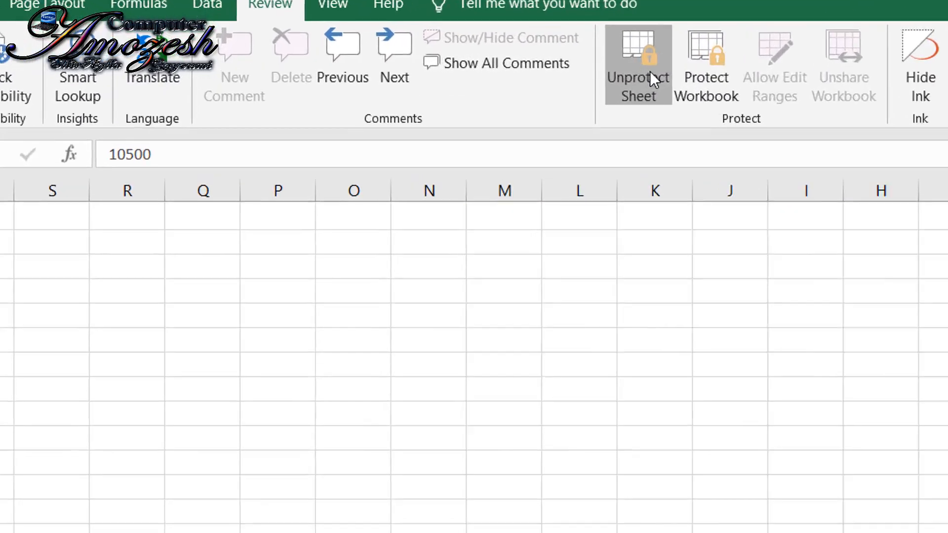
# - Start removing the protection from Sheet2
pyautogui.click(650, 71)
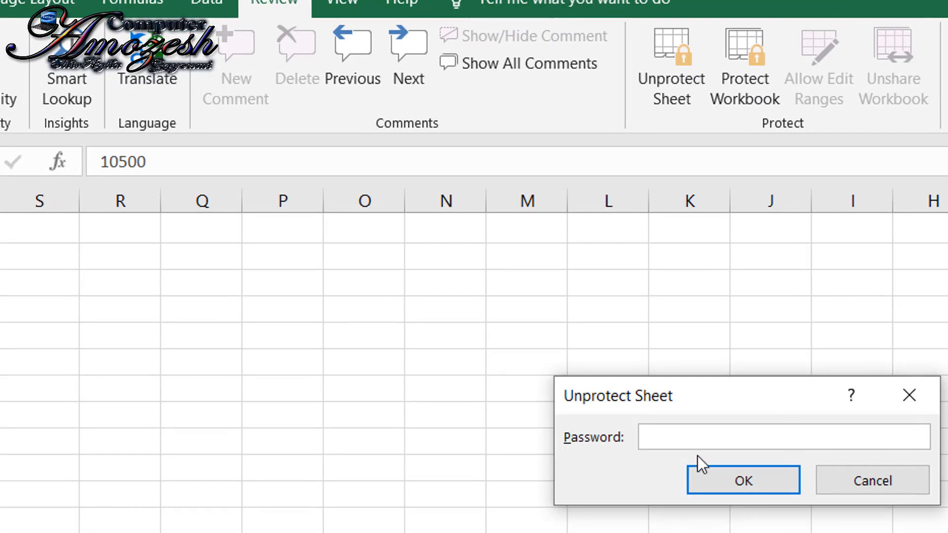
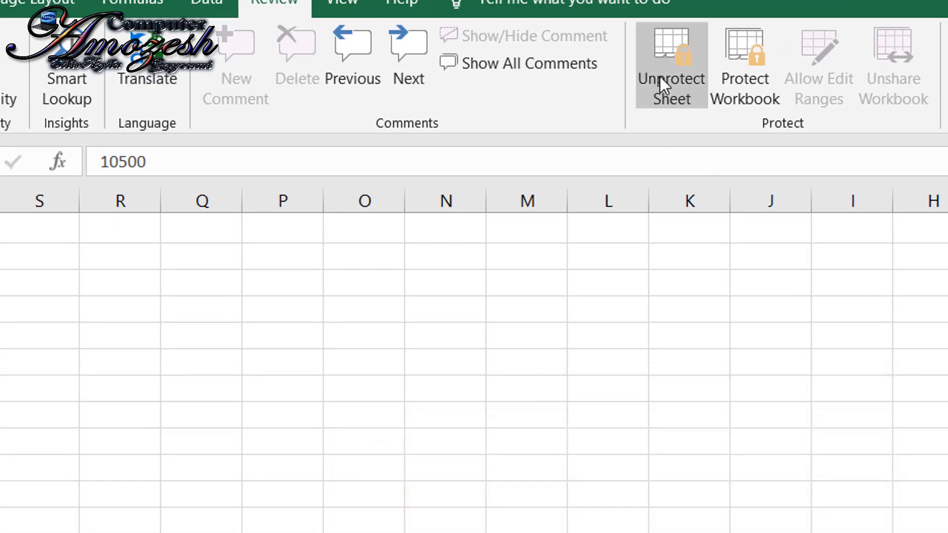
# - Remove the protection from Sheet2 by entering the sheet password
pyautogui.click(660, 77)
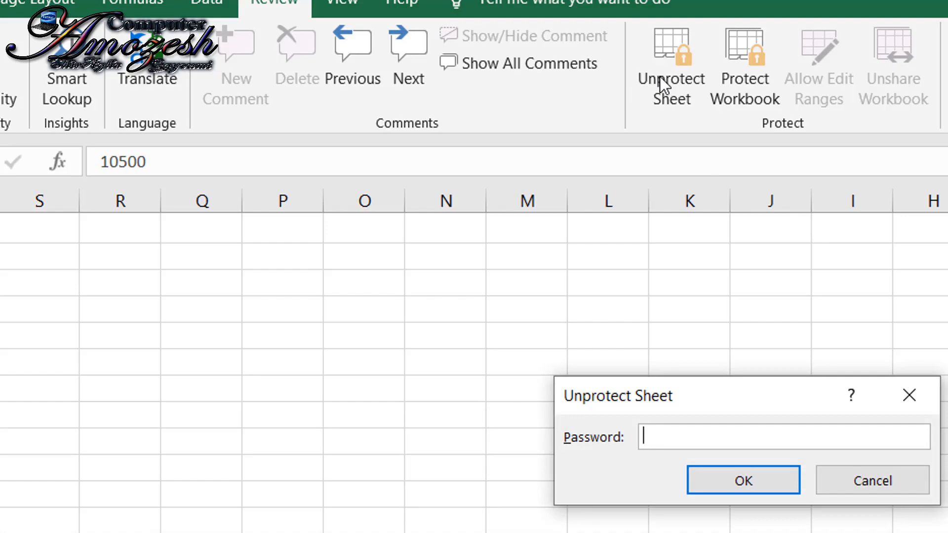
pyautogui.write('1234')
pyautogui.click(752, 494)
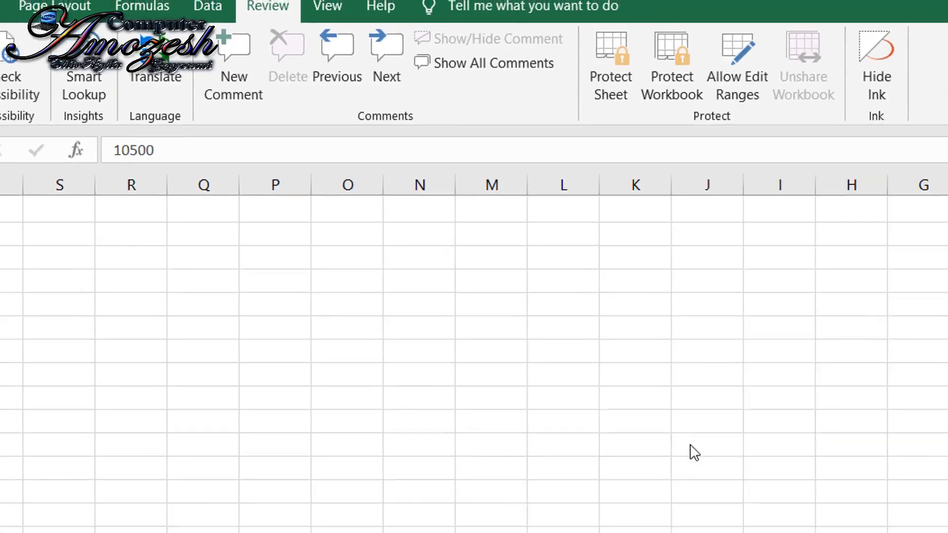
# - Test editing on Sheet2 by entering "dsf" in cell F11, and clear the cell again
pyautogui.click(651, 269)
pyautogui.write('dsf')
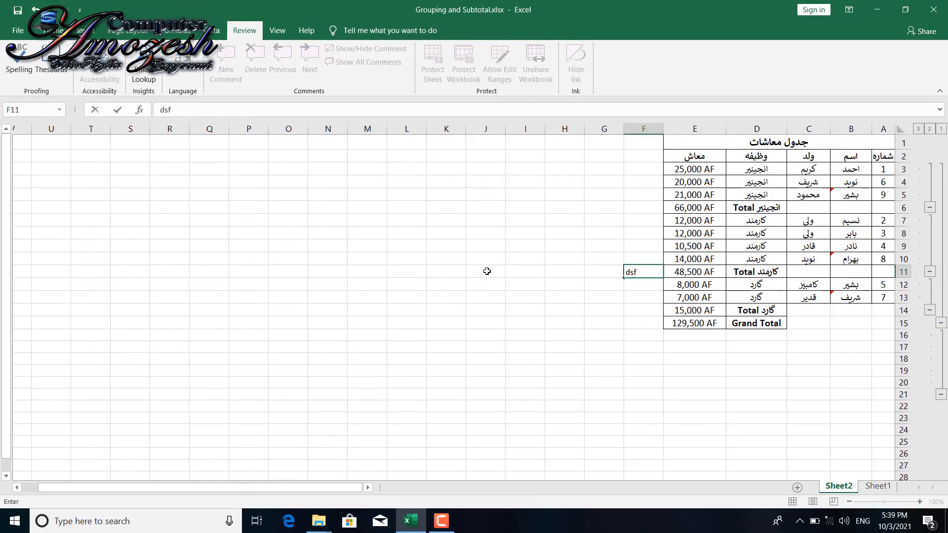
pyautogui.click(586, 322)
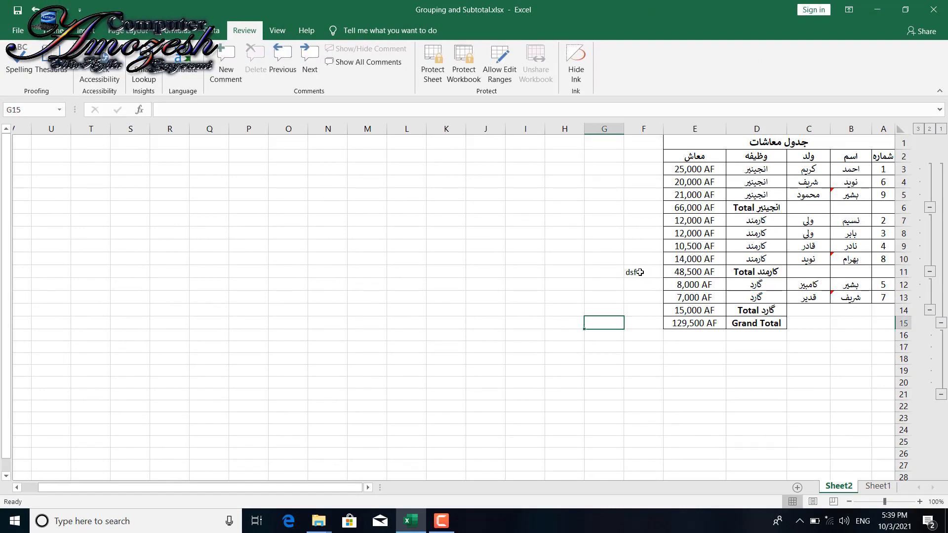
pyautogui.click(640, 272)
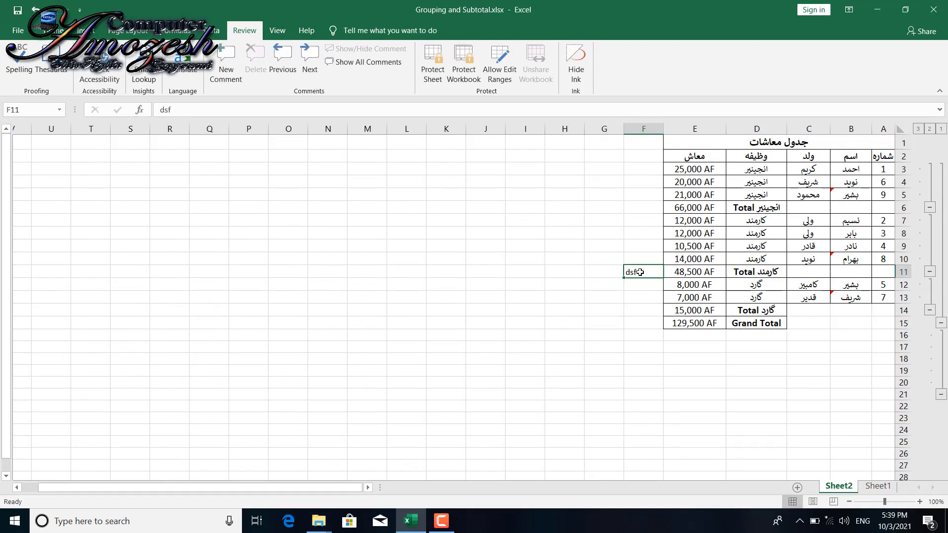
pyautogui.click(431, 63)
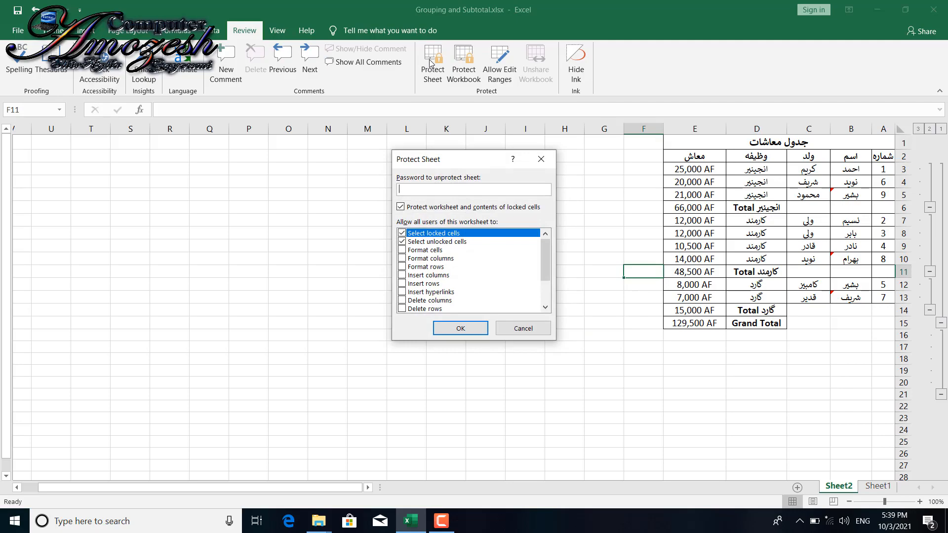
pyautogui.click(524, 329)
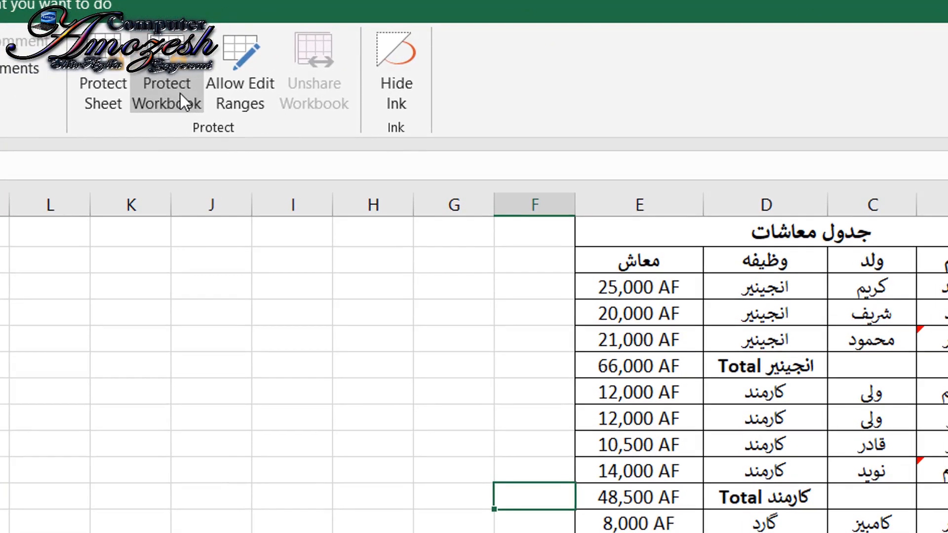
pyautogui.click(179, 93)
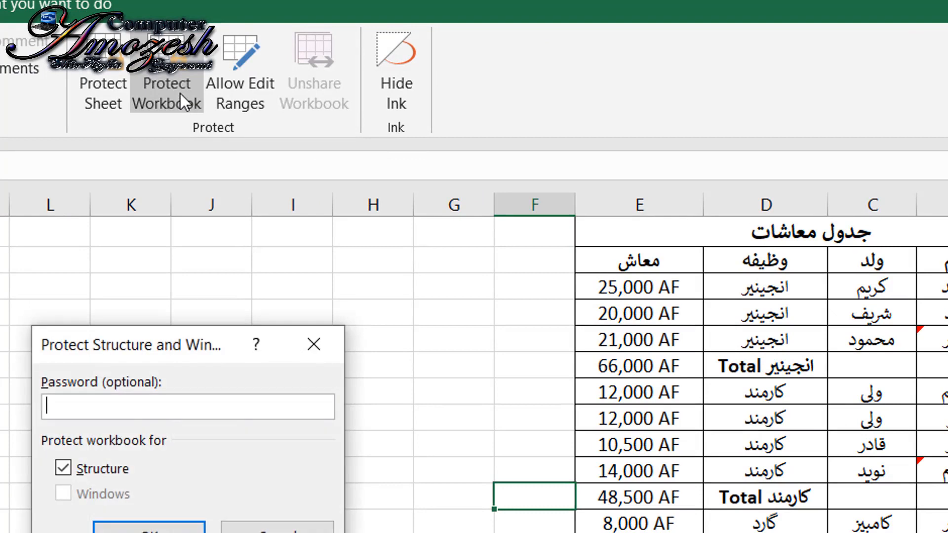
pyautogui.click(317, 345)
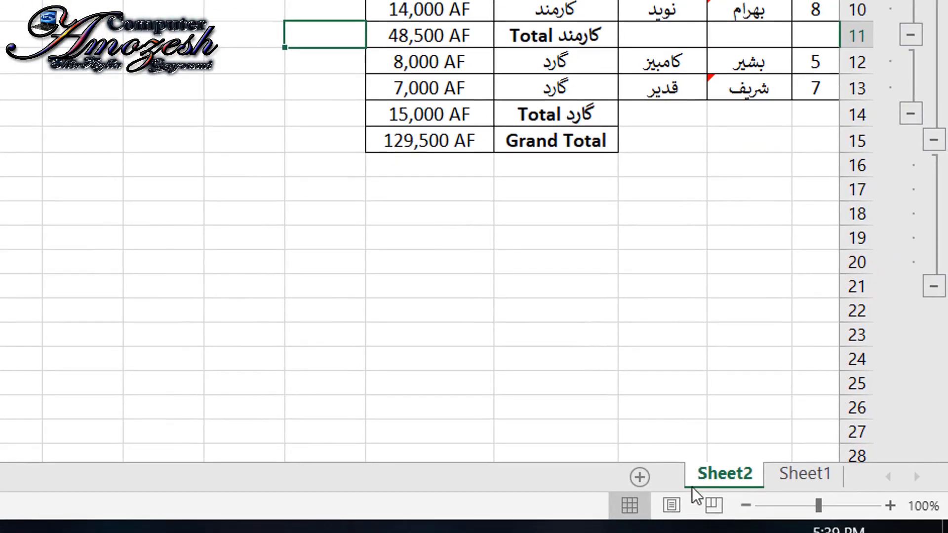
# - Add a new worksheet, look back at Sheet2, and delete the new Sheet3
pyautogui.click(640, 479)
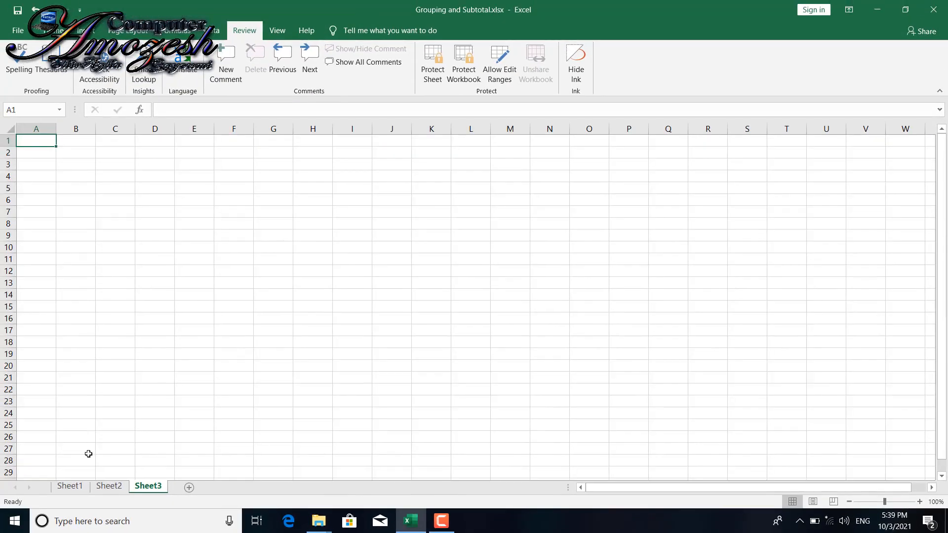
pyautogui.click(109, 486)
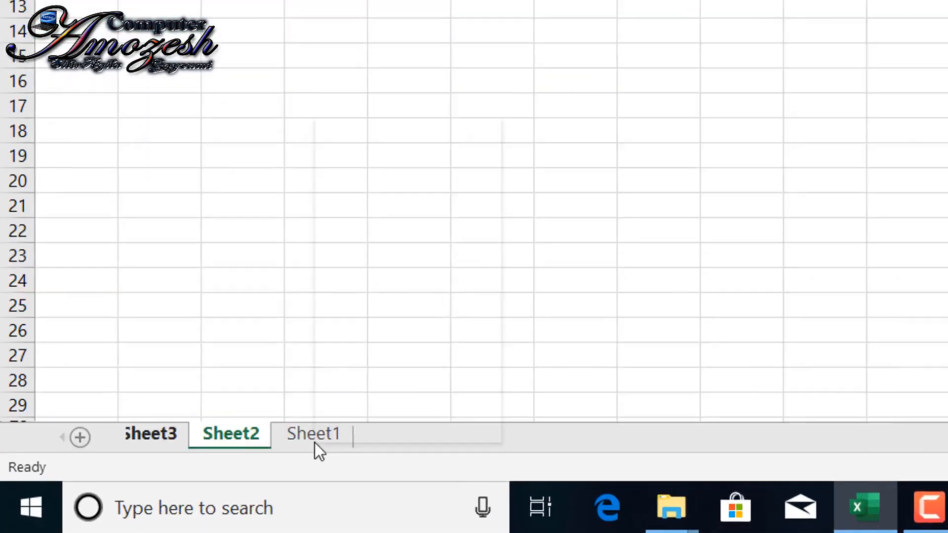
pyautogui.rightClick(151, 492)
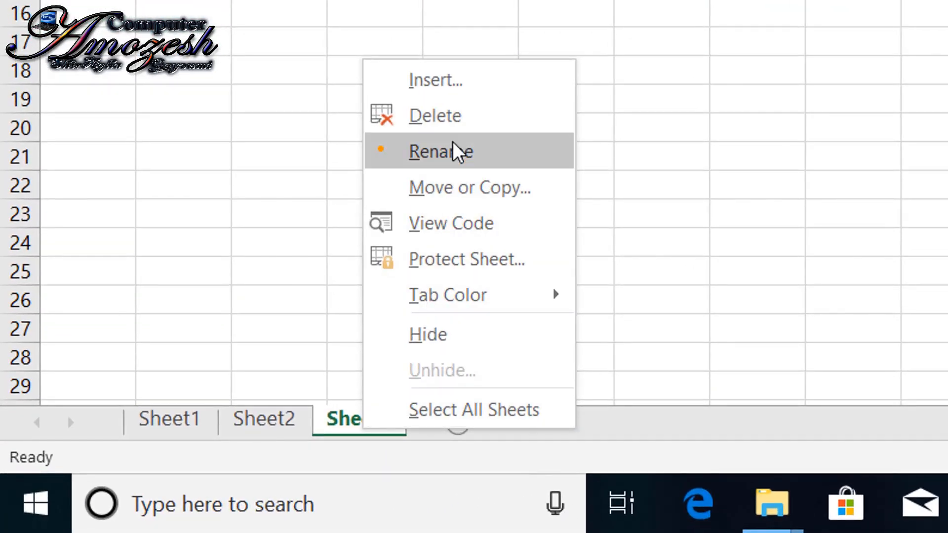
pyautogui.click(450, 123)
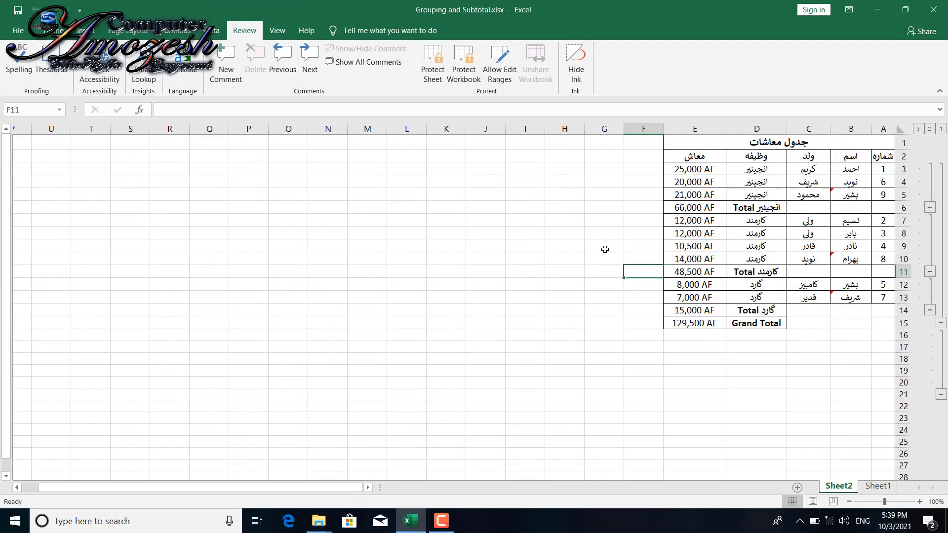
# - Protect the workbook structure with a password and confirm the password
pyautogui.click(467, 68)
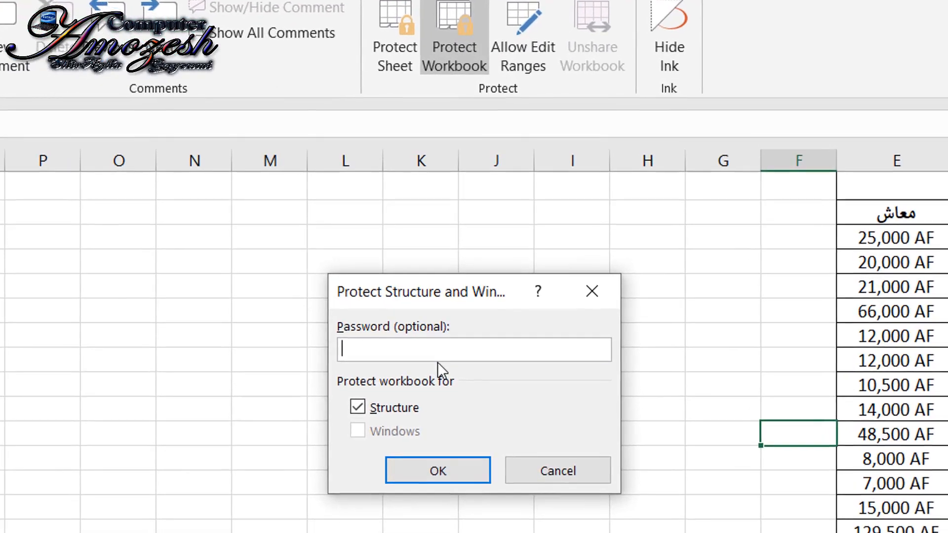
pyautogui.write('12')
pyautogui.press('Return')
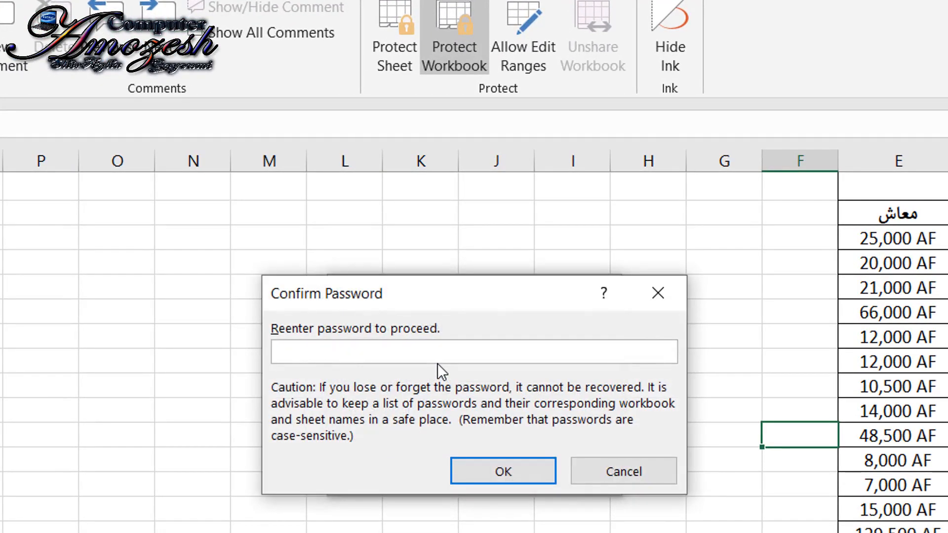
pyautogui.write('12')
pyautogui.press('Return')
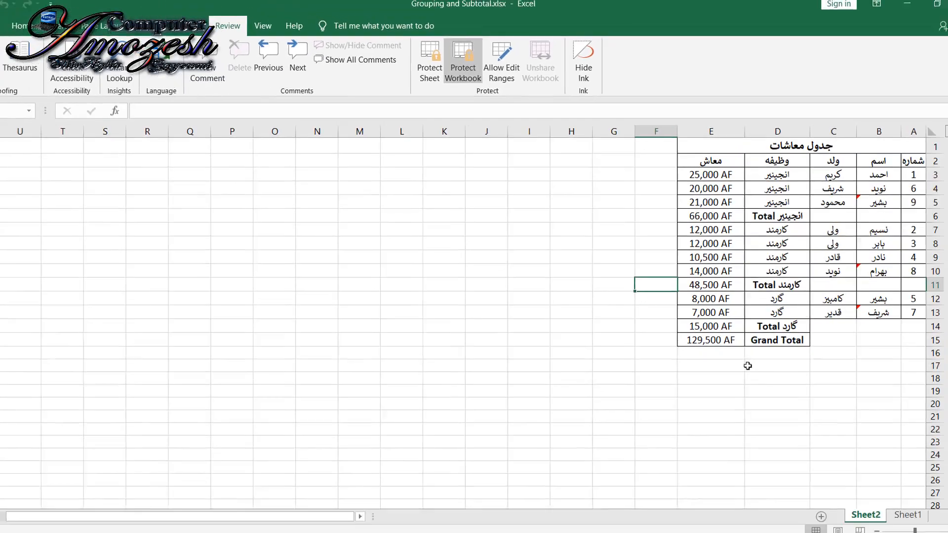
# - Enter the text "dsa" in cell E18 of Sheet2
pyautogui.click(686, 358)
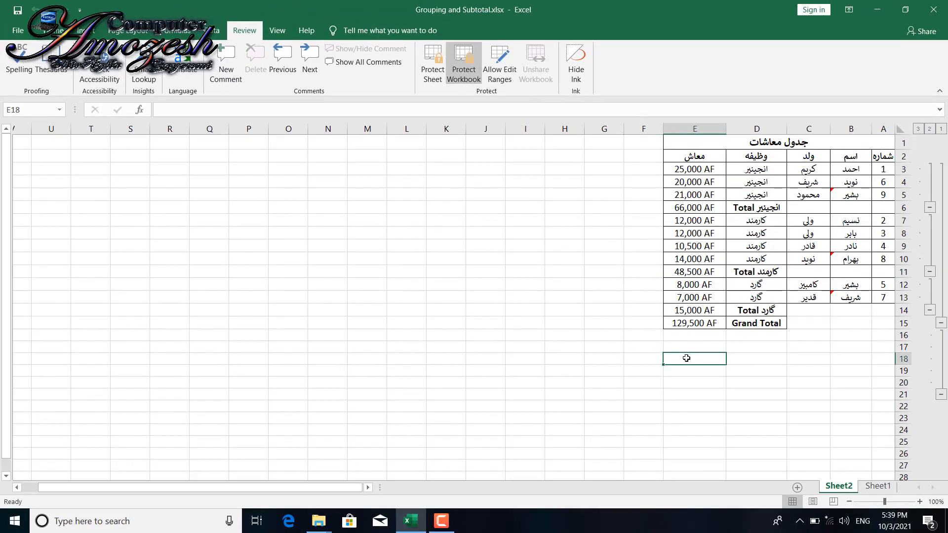
pyautogui.write('dsa')
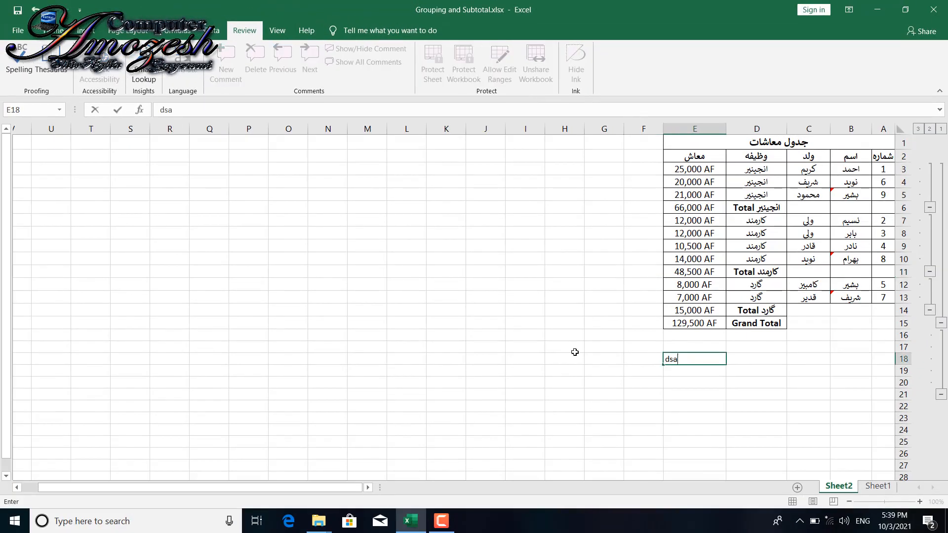
pyautogui.click(547, 337)
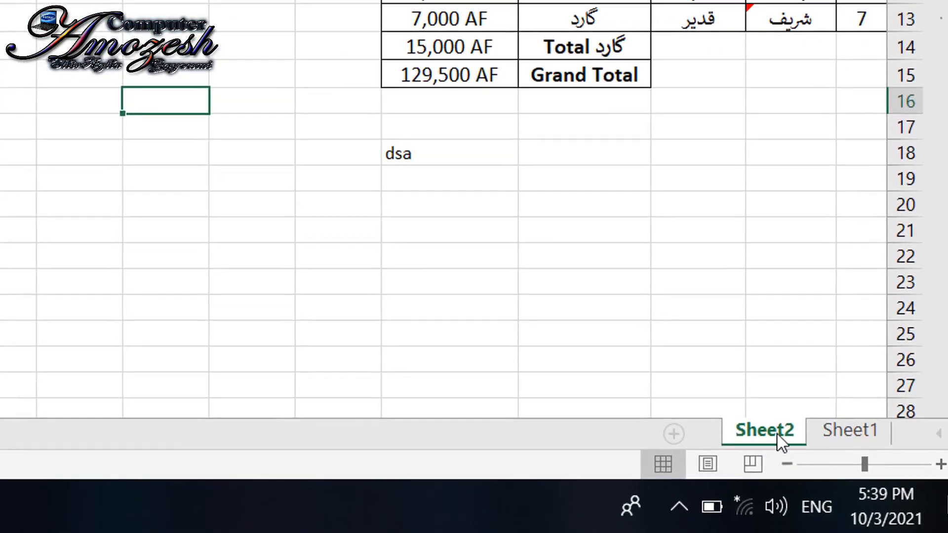
# - Check which sheet commands are available for Sheet2 and Sheet1 under workbook protection, and return to Sheet2
pyautogui.rightClick(845, 487)
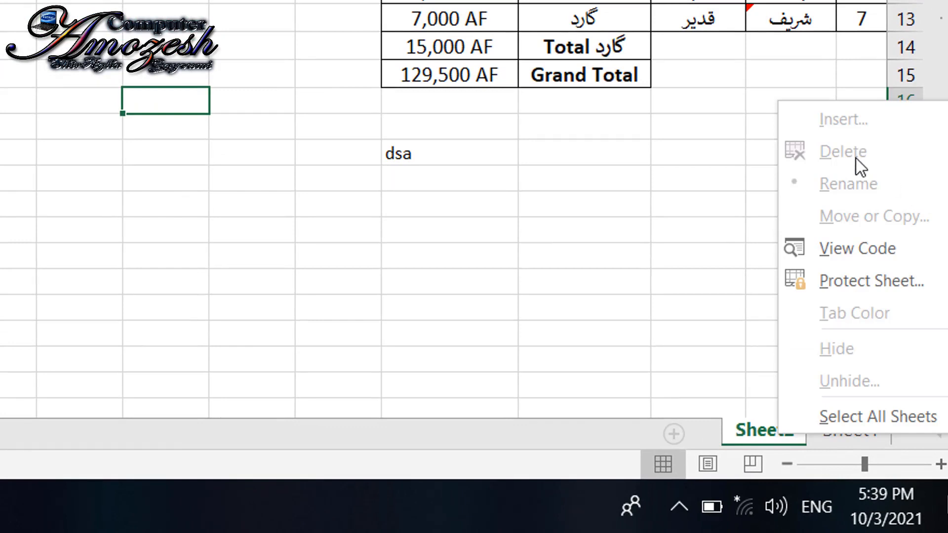
pyautogui.click(736, 458)
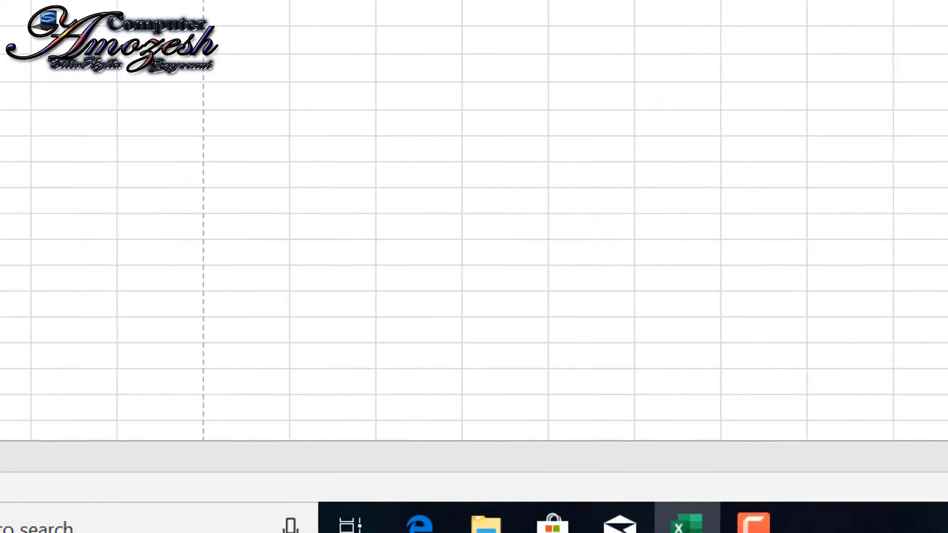
pyautogui.click(50, 455)
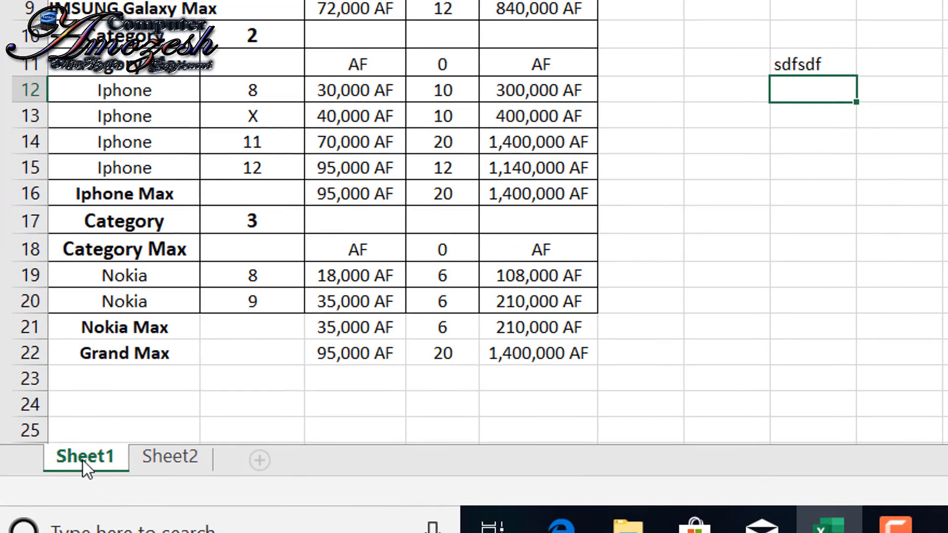
pyautogui.rightClick(83, 461)
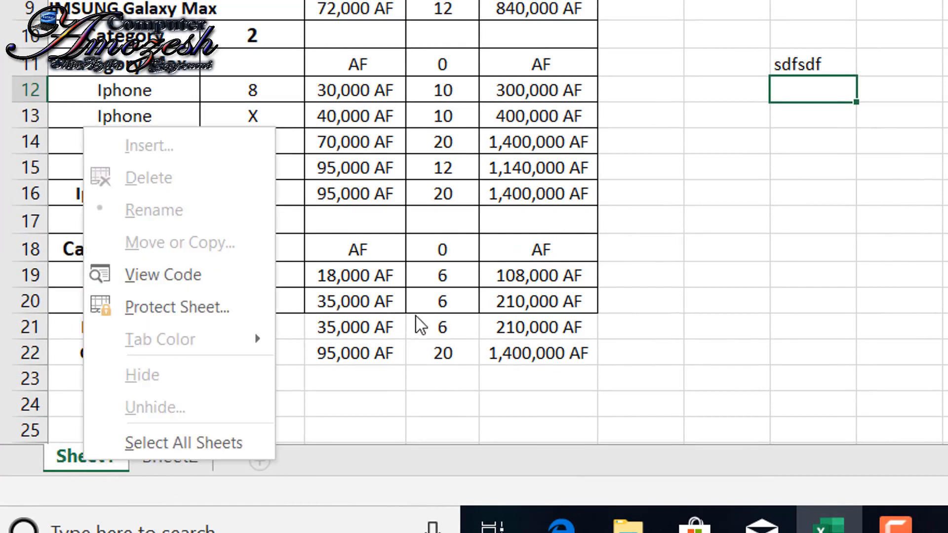
pyautogui.click(189, 470)
pyautogui.click(189, 470)
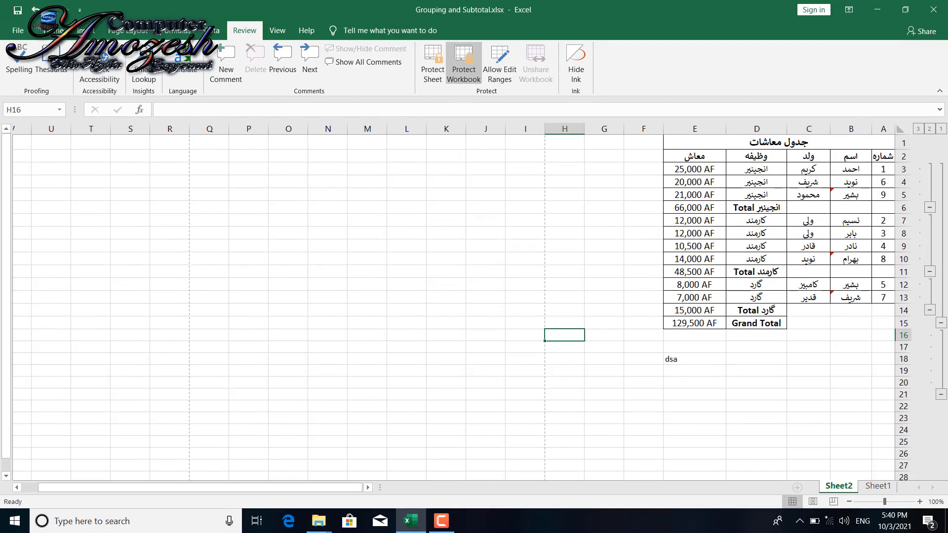
# - Remove the workbook protection by entering the workbook password
pyautogui.click(464, 63)
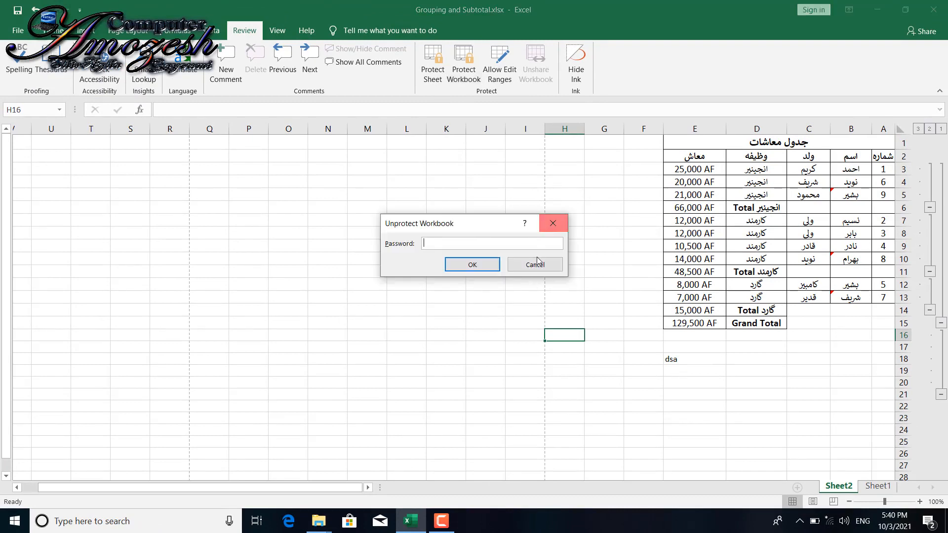
pyautogui.click(535, 265)
pyautogui.click(469, 72)
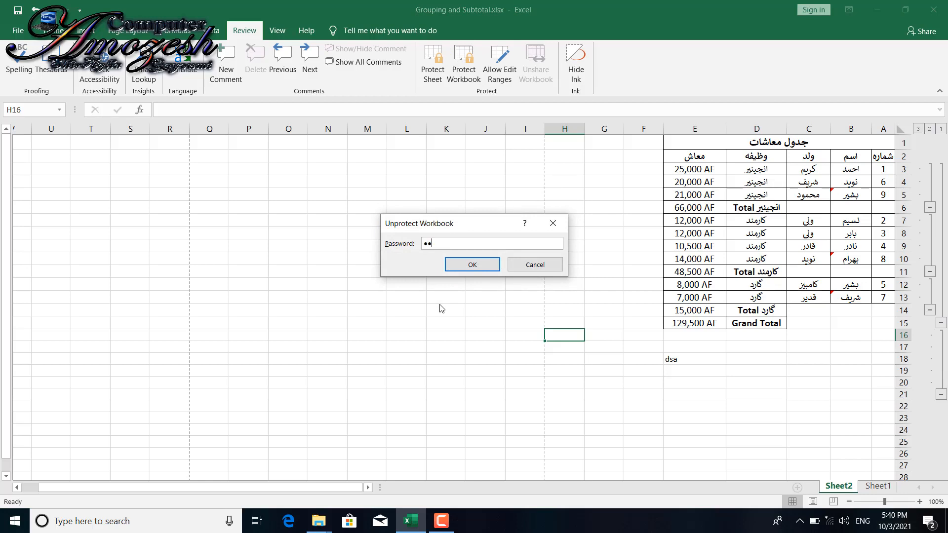
pyautogui.press('Return')
# - Check the commands available for Sheet2 without workbook protection, and select cell I2
pyautogui.rightClick(848, 489)
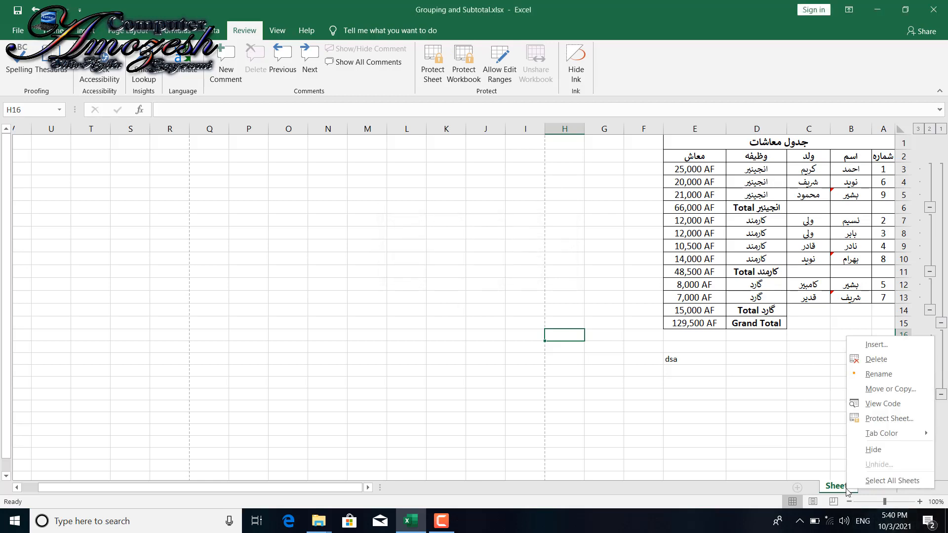
pyautogui.click(454, 137)
pyautogui.click(541, 159)
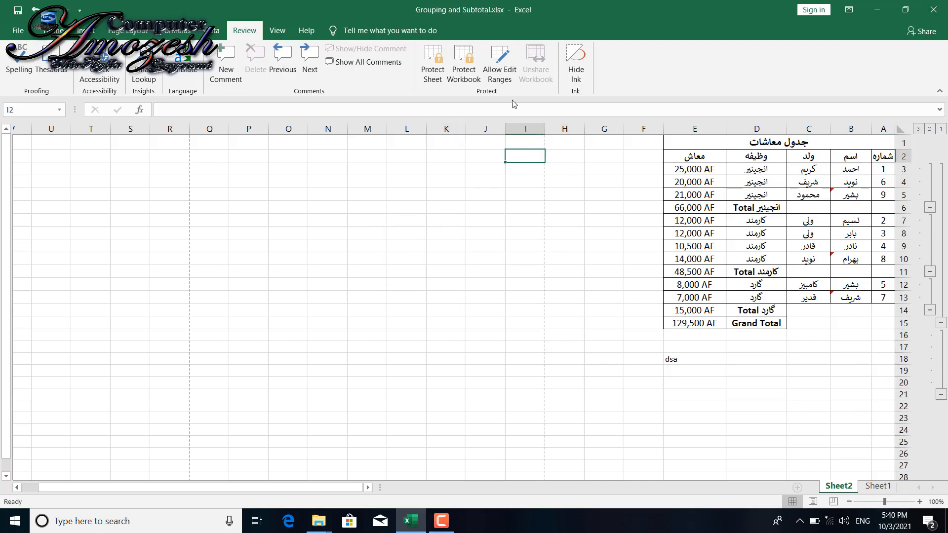
# - Start a new allowed edit range titled Range1 that refers to cells A1:E15 of the salary table
pyautogui.click(500, 69)
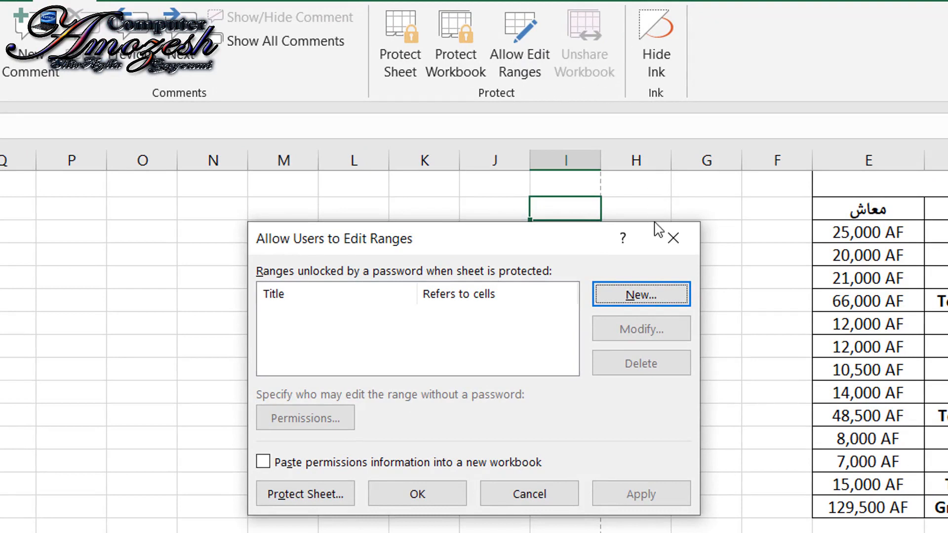
pyautogui.click(677, 237)
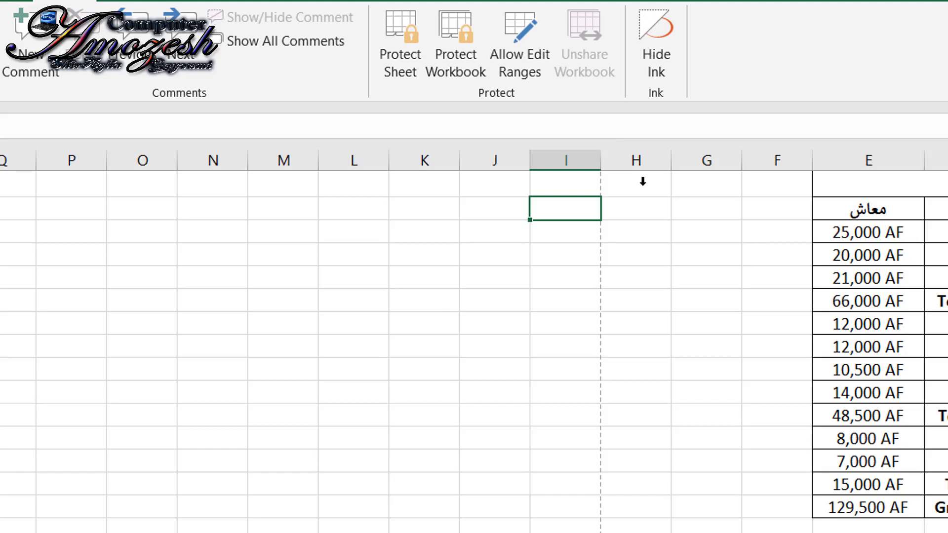
pyautogui.click(497, 63)
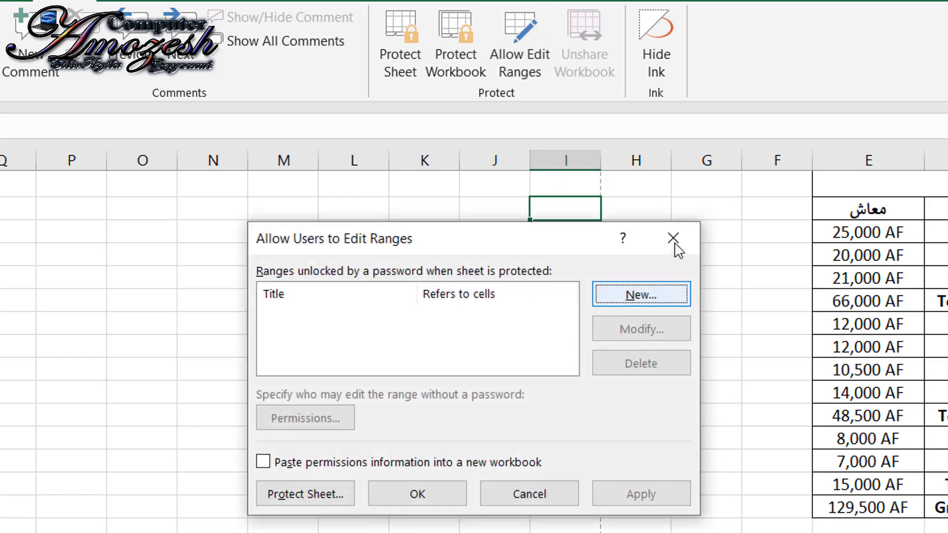
pyautogui.click(641, 303)
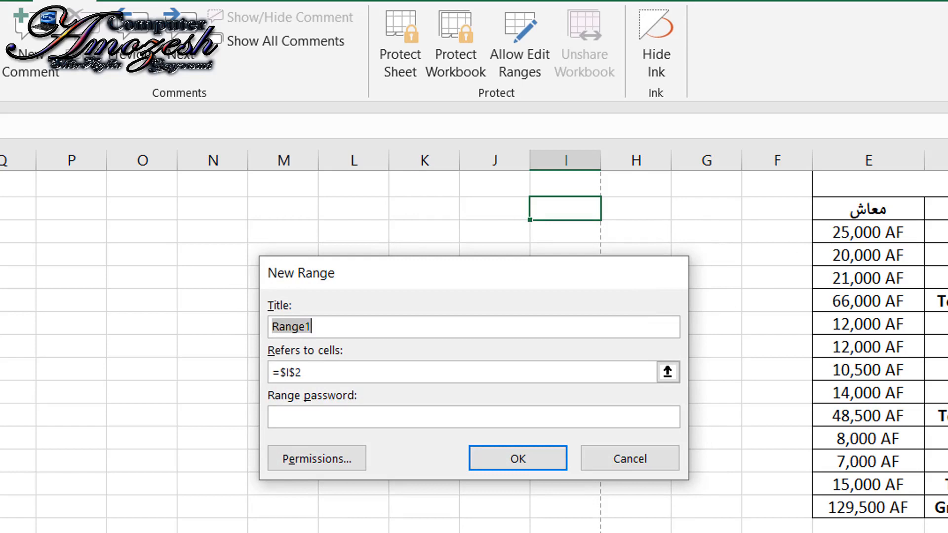
pyautogui.click(389, 371)
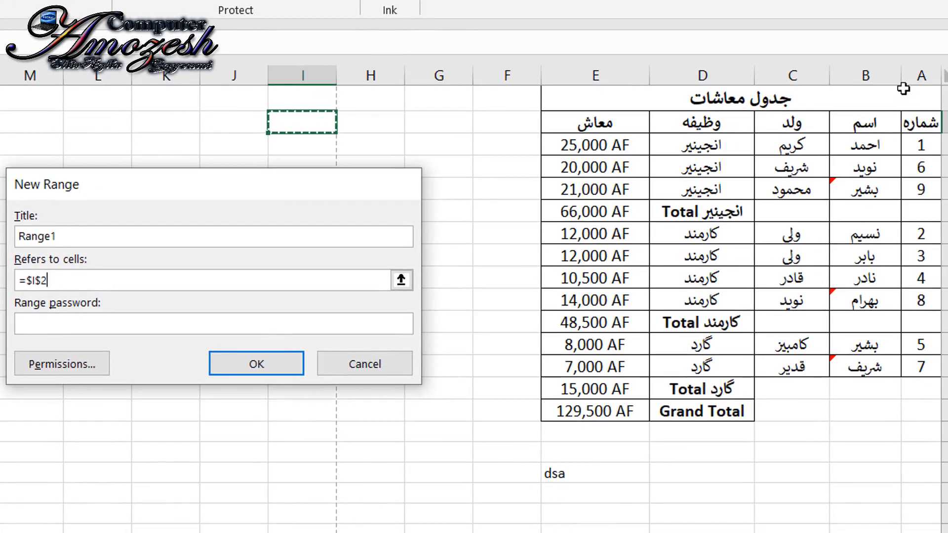
pyautogui.moveTo(922, 98); pyautogui.dragTo(572, 414)
pyautogui.moveTo(487, 386); pyautogui.dragTo(567, 417)
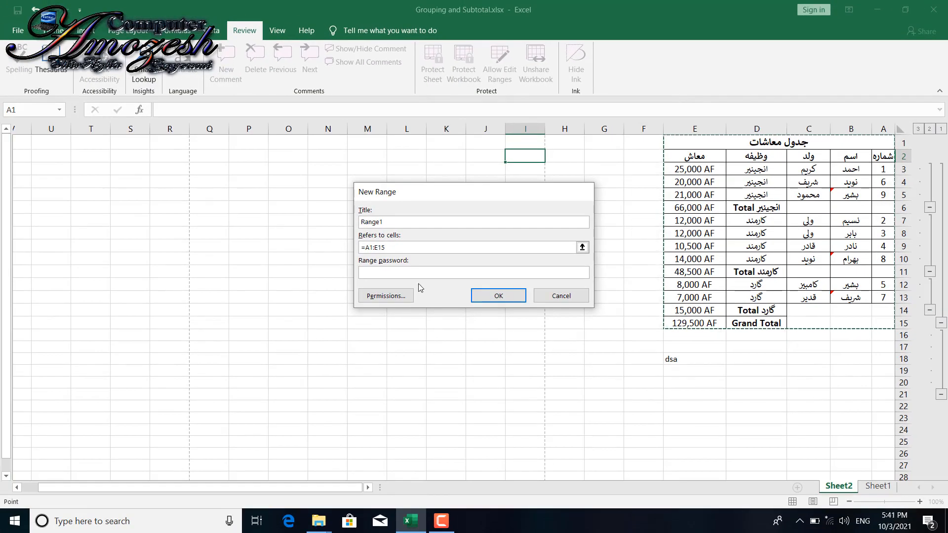
# - Set and confirm a range password for Range1, and apply the allowed edit range settings
pyautogui.click(416, 277)
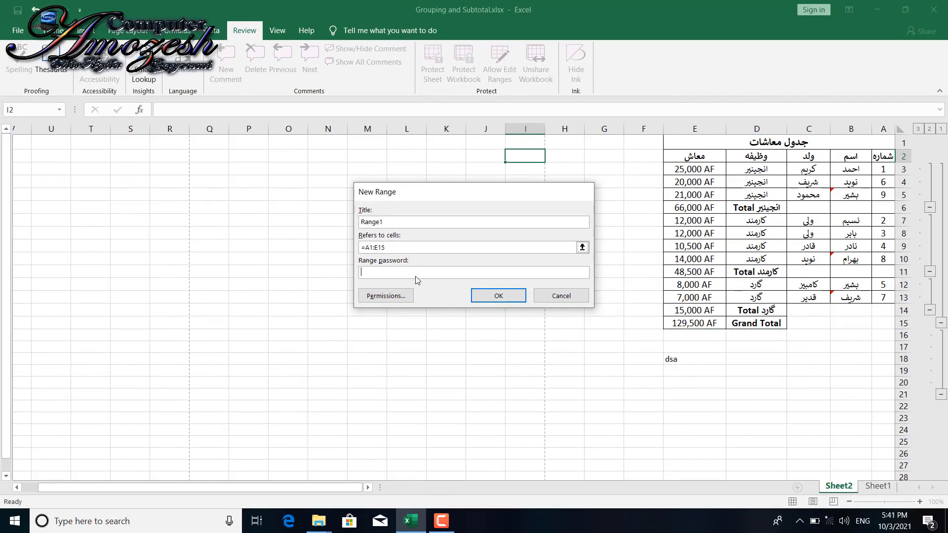
pyautogui.write('12')
pyautogui.press('Return')
pyautogui.write('12')
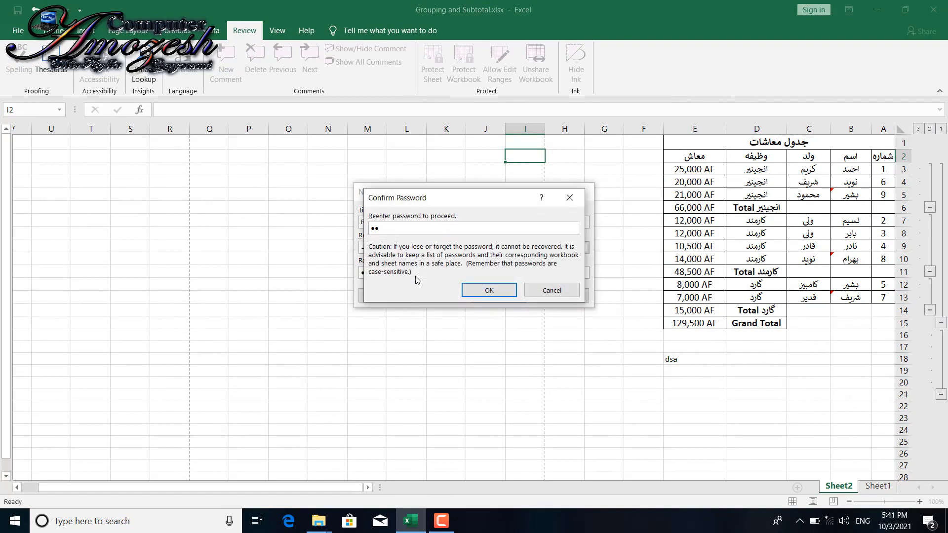
pyautogui.press('Return')
pyautogui.click(568, 317)
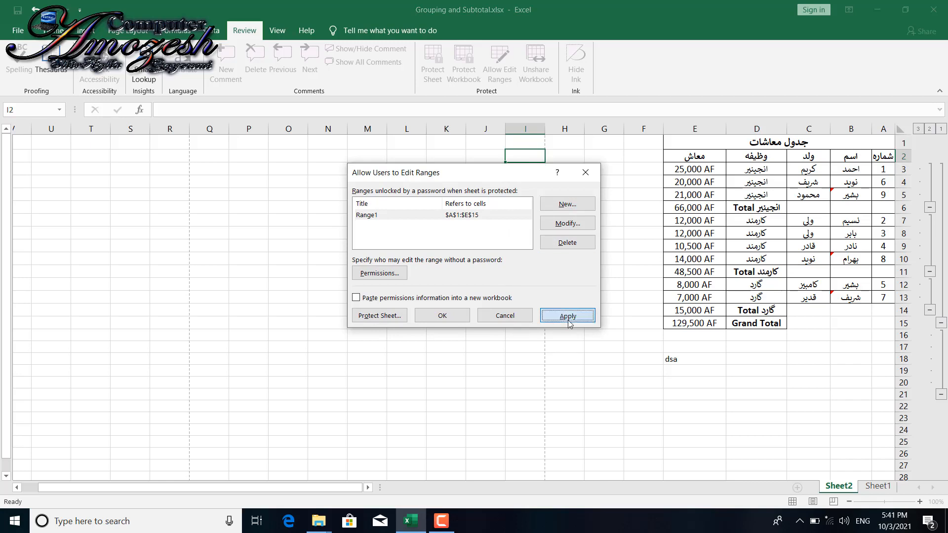
pyautogui.click(447, 318)
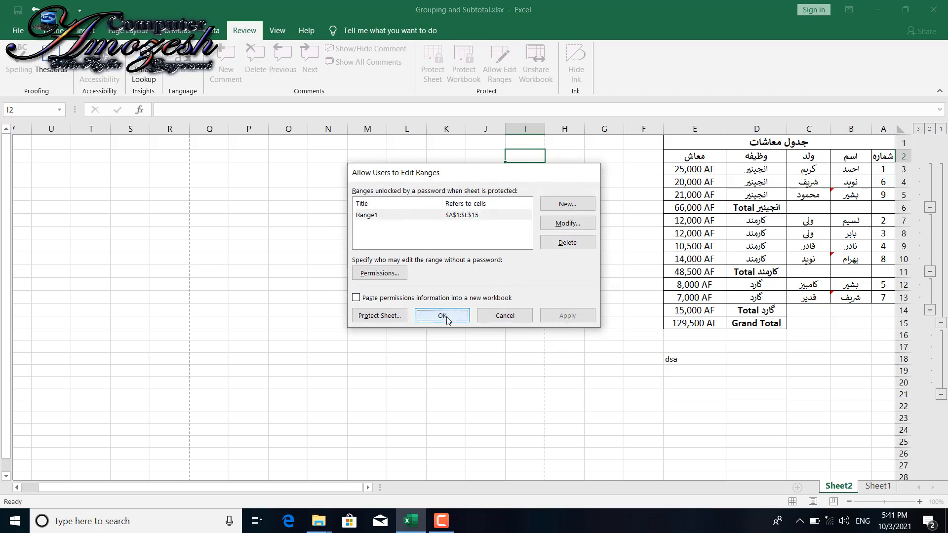
# - Select cell C11 in the salary table
pyautogui.click(791, 266)
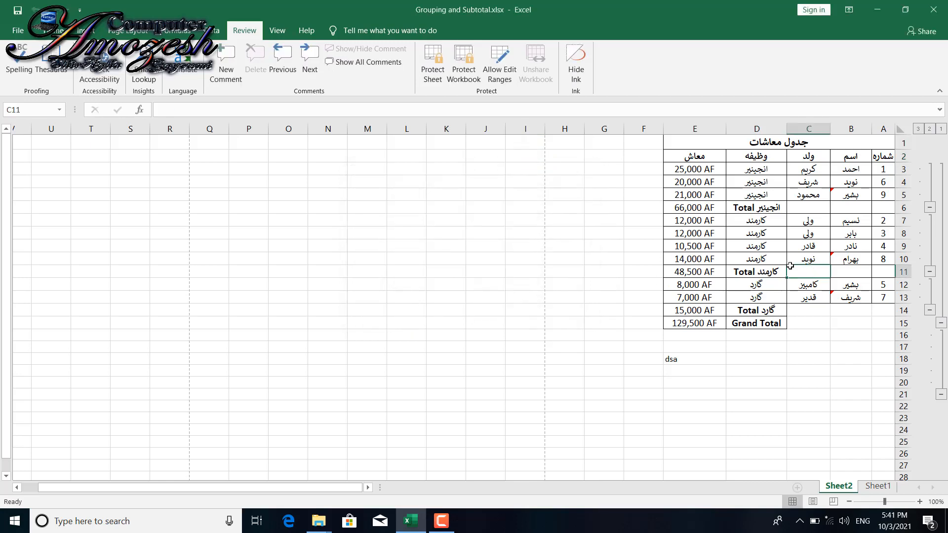